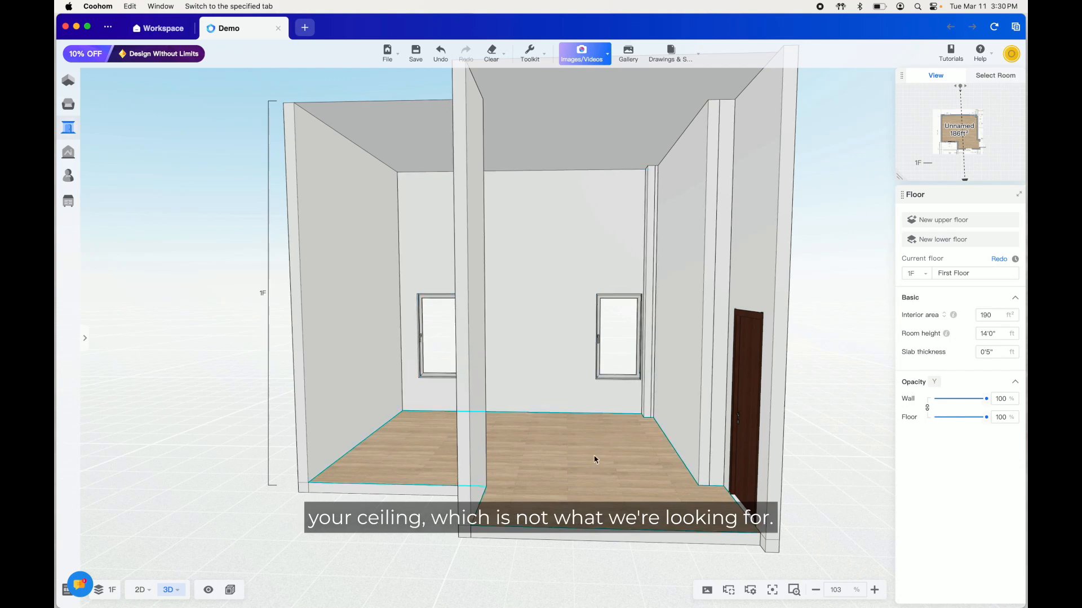
Open the Material & Component modeling environment for the room
{"action": "mouse_move", "coordinate": [594, 460]}
{"action": "left_mouse_down"}
{"action": "mouse_move", "coordinate": [611, 454]}
{"action": "mouse_move", "coordinate": [598, 446]}
{"action": "left_mouse_up"}
{"action": "mouse_move", "coordinate": [71, 145]}
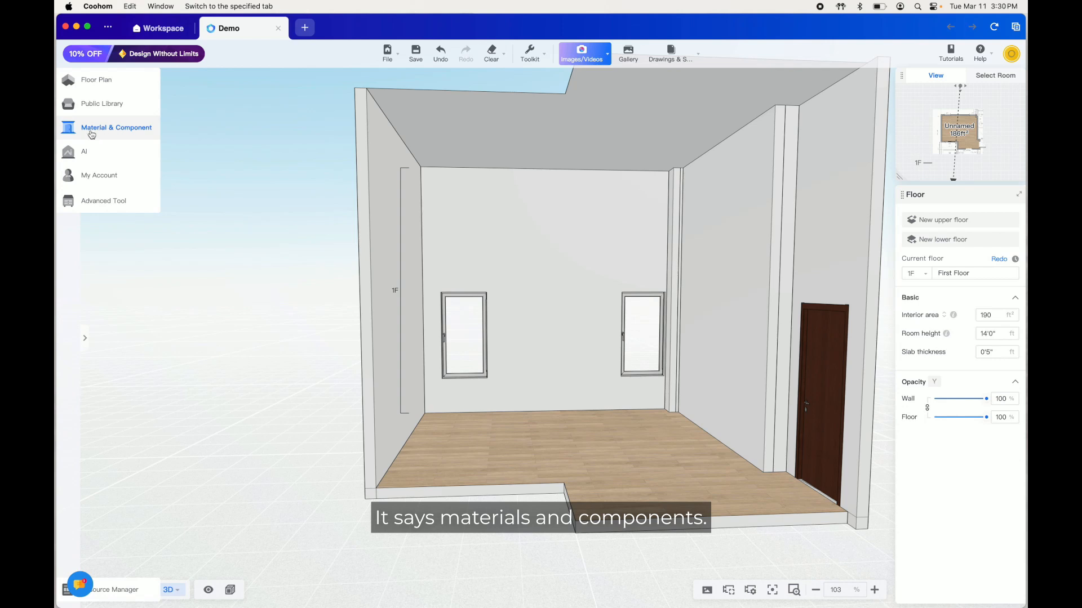
{"action": "left_click", "coordinate": [76, 133]}
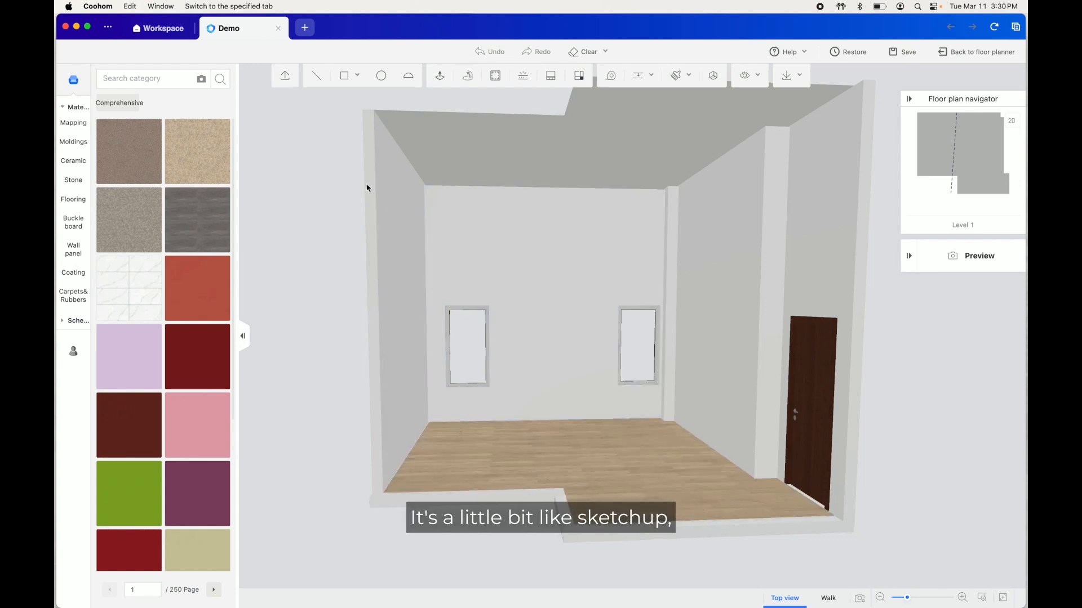
Draw a closed rectangle with the Line tool across the back wall's full width, extending 48 inches down from the ceiling
{"action": "left_click", "coordinate": [315, 79]}
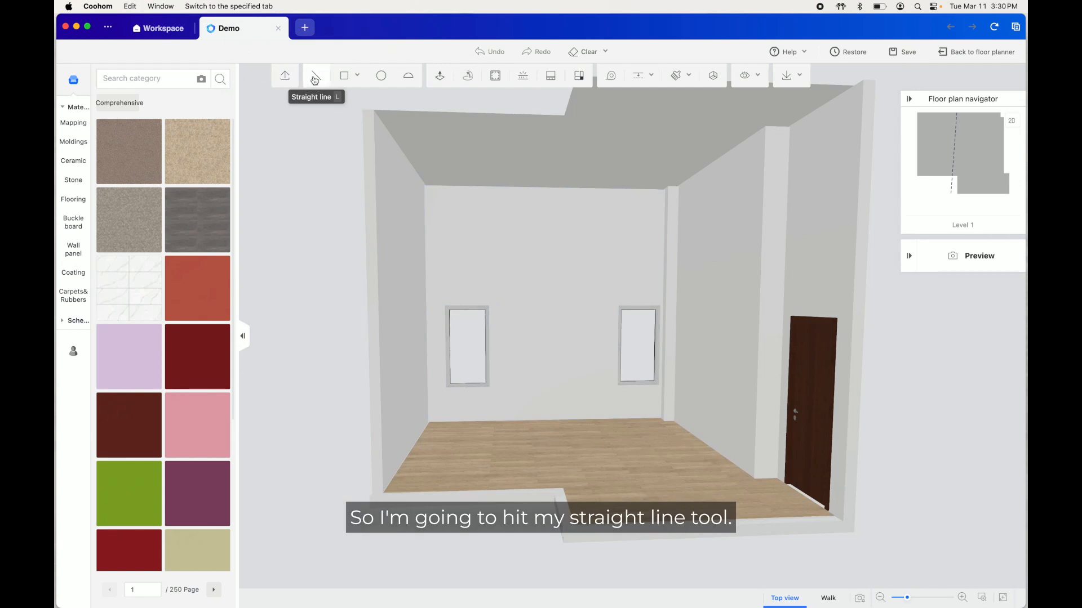
{"action": "left_click", "coordinate": [680, 186]}
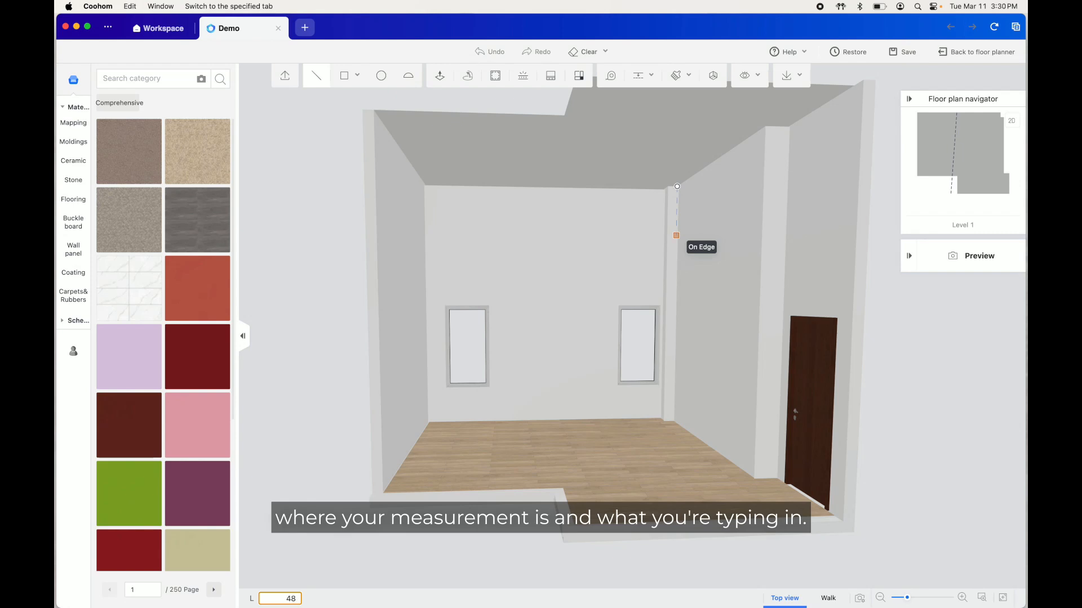
{"action": "key", "text": "Return"}
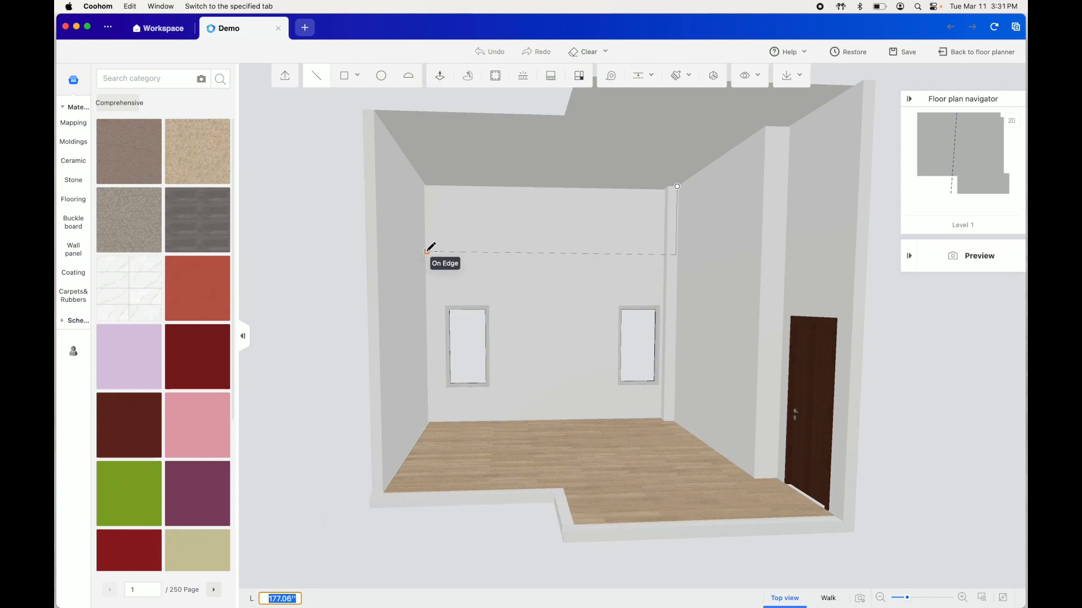
{"action": "scroll", "coordinate": [430, 248], "scroll_direction": "up", "scroll_amount": 5}
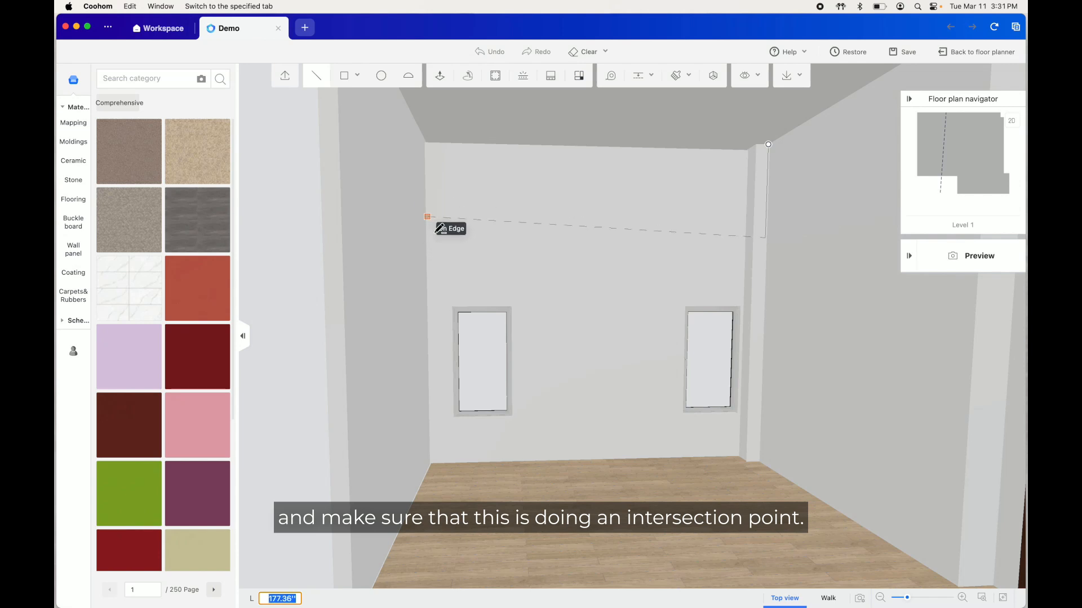
{"action": "mouse_move", "coordinate": [430, 230]}
{"action": "middle_mouse_down"}
{"action": "mouse_move", "coordinate": [418, 276]}
{"action": "mouse_move", "coordinate": [420, 249]}
{"action": "middle_mouse_up"}
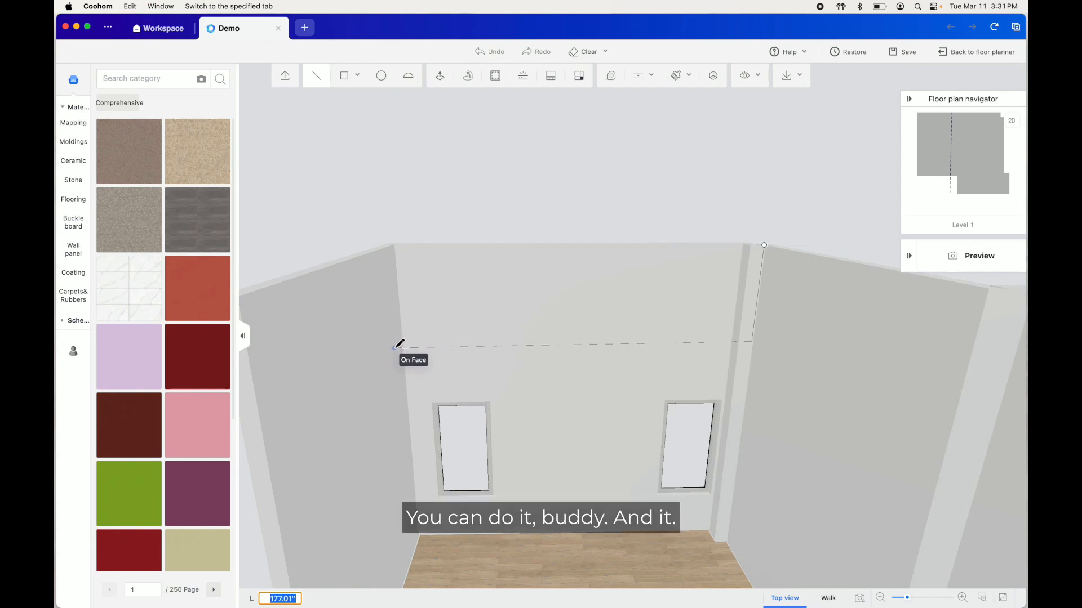
{"action": "mouse_move", "coordinate": [426, 364]}
{"action": "right_mouse_down"}
{"action": "mouse_move", "coordinate": [406, 363]}
{"action": "mouse_move", "coordinate": [414, 355]}
{"action": "right_mouse_up"}
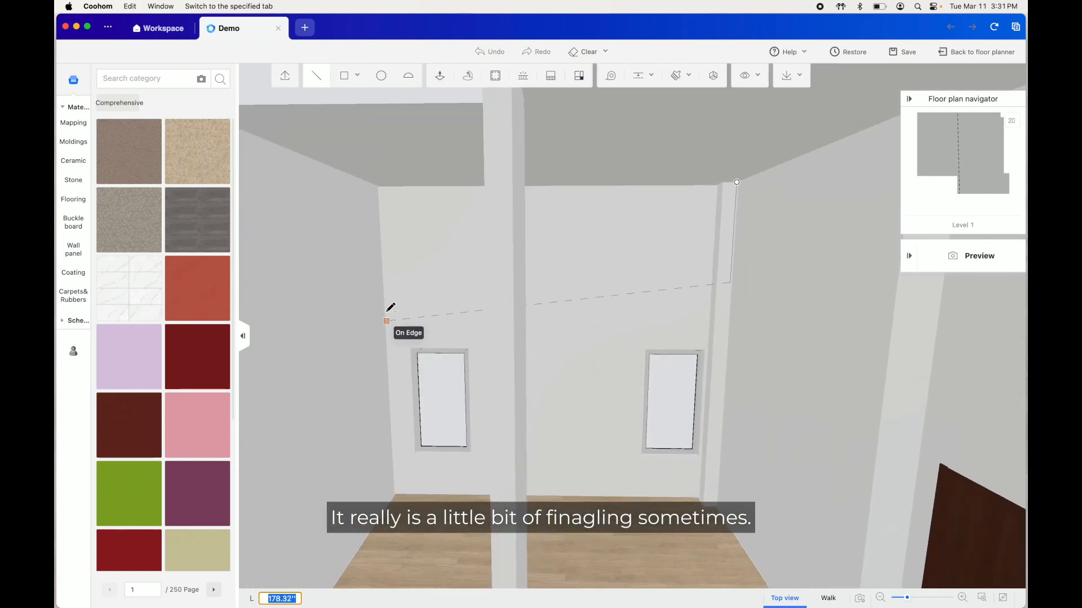
{"action": "left_click", "coordinate": [378, 281]}
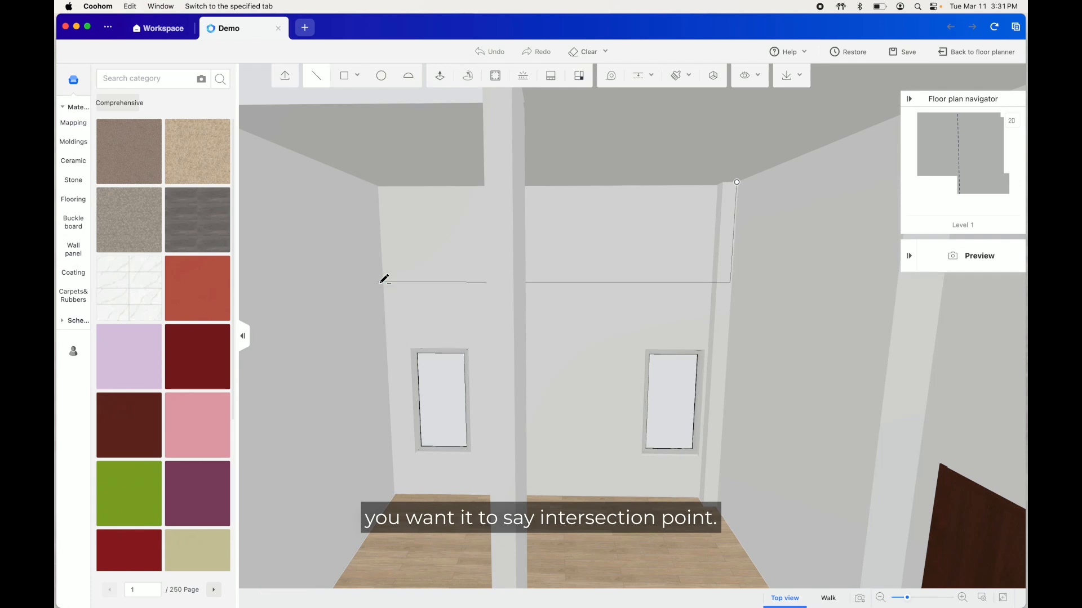
{"action": "left_click", "coordinate": [374, 182]}
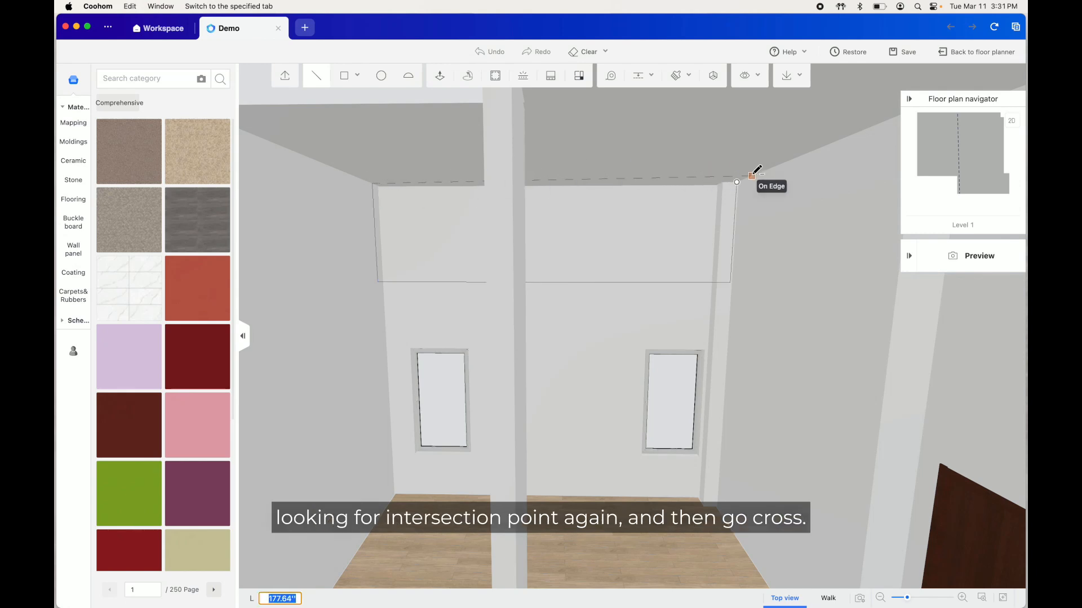
{"action": "left_click", "coordinate": [737, 182]}
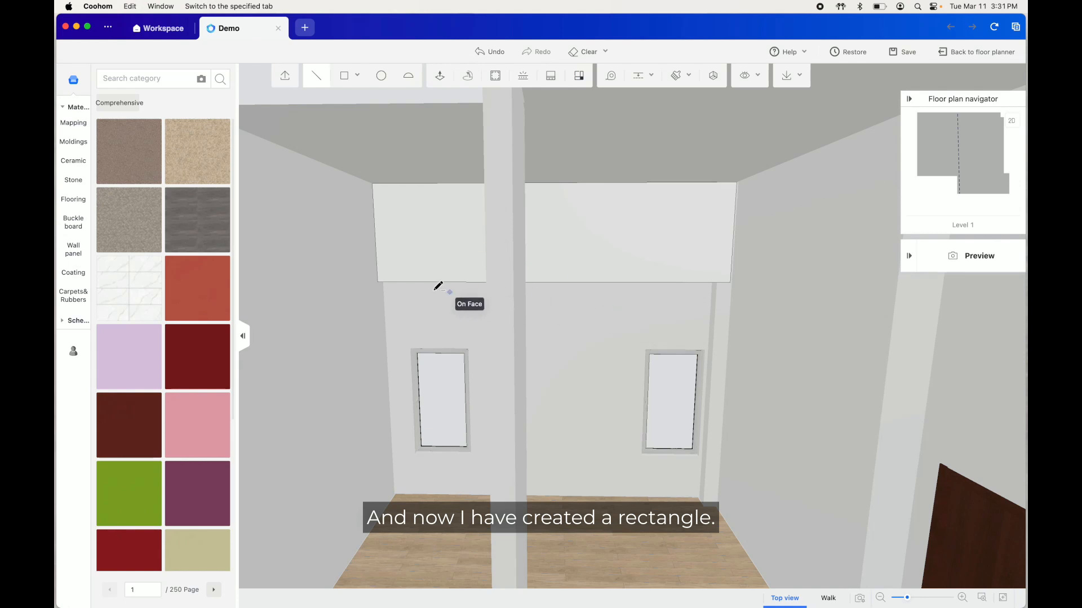
Draw lines from the rectangle's two lower corners to its top edge's midpoint and delete the triangle between them
{"action": "left_click", "coordinate": [378, 281]}
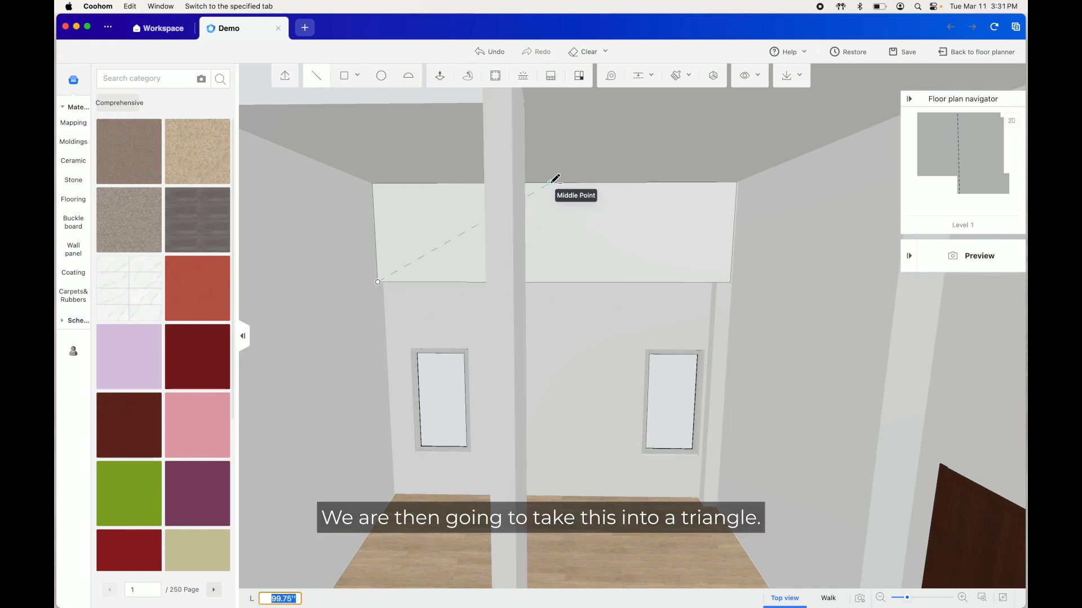
{"action": "left_click", "coordinate": [551, 182]}
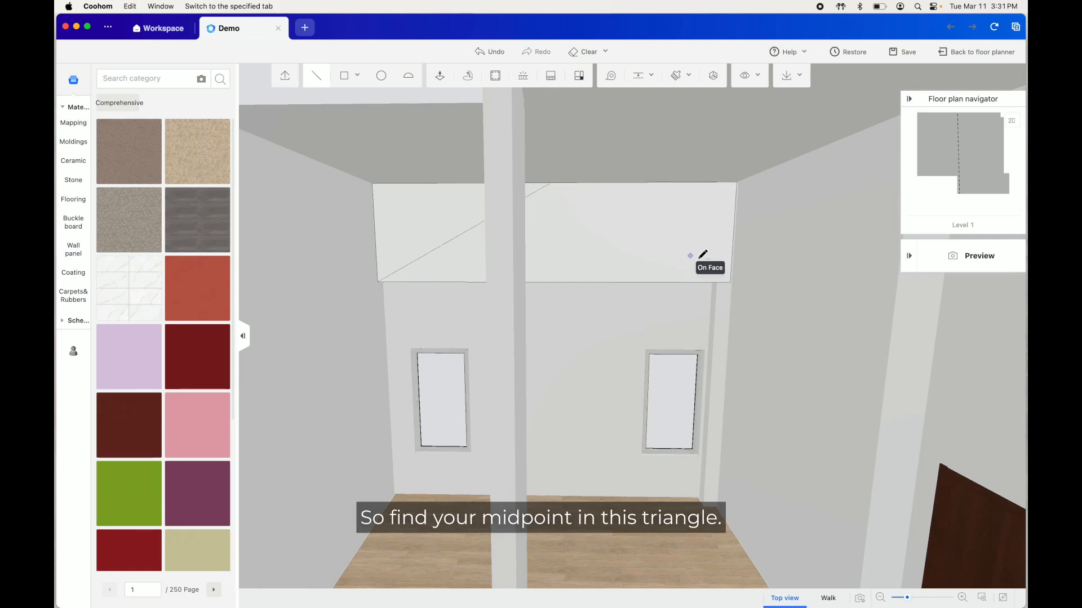
{"action": "left_click", "coordinate": [730, 282]}
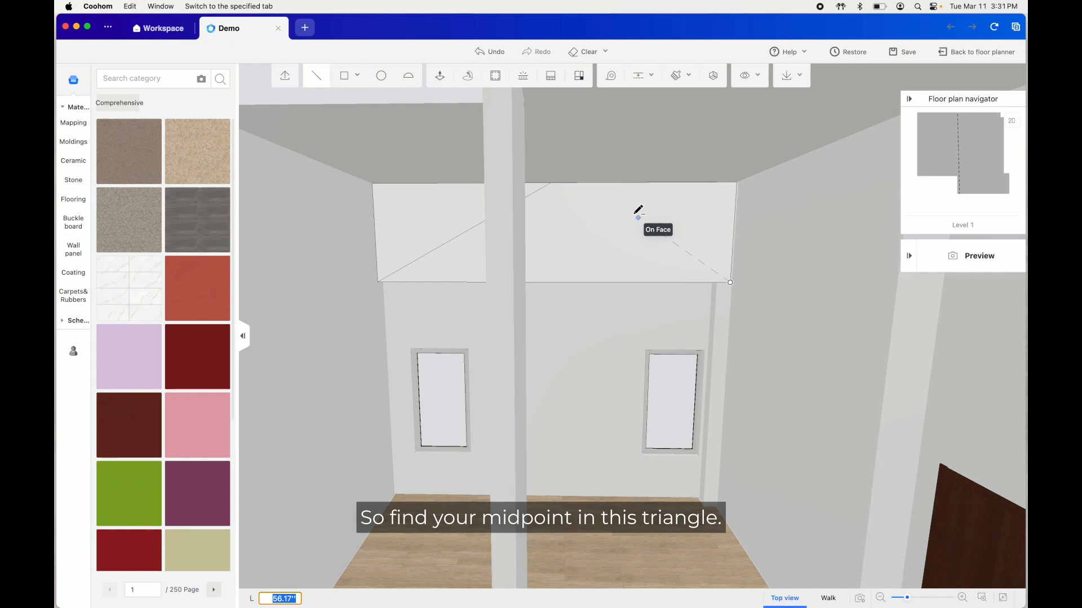
{"action": "left_click", "coordinate": [551, 181]}
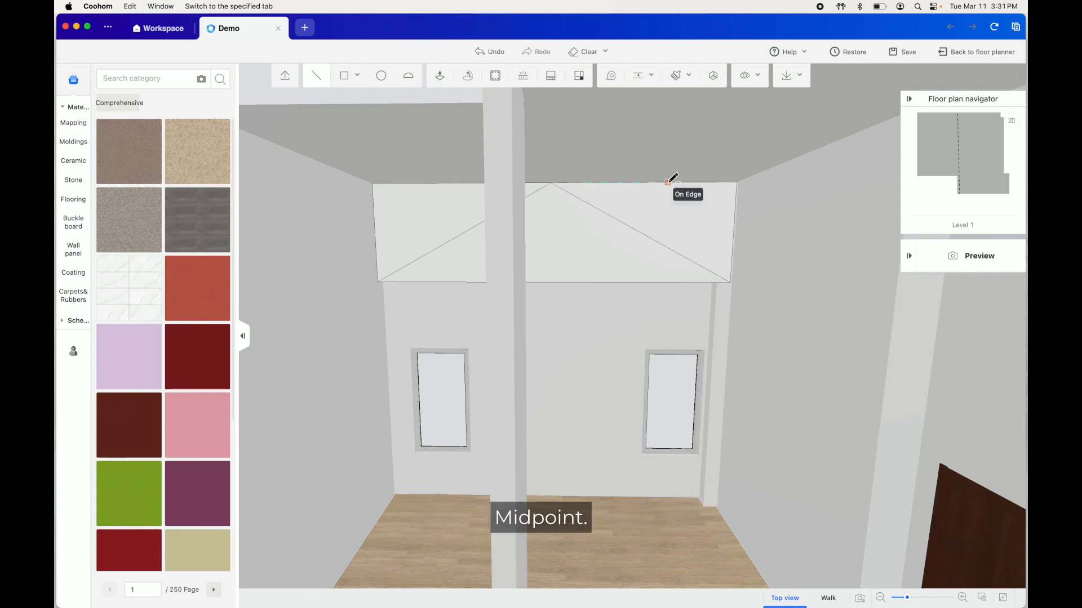
{"action": "key", "text": "Escape"}
{"action": "left_click", "coordinate": [580, 246]}
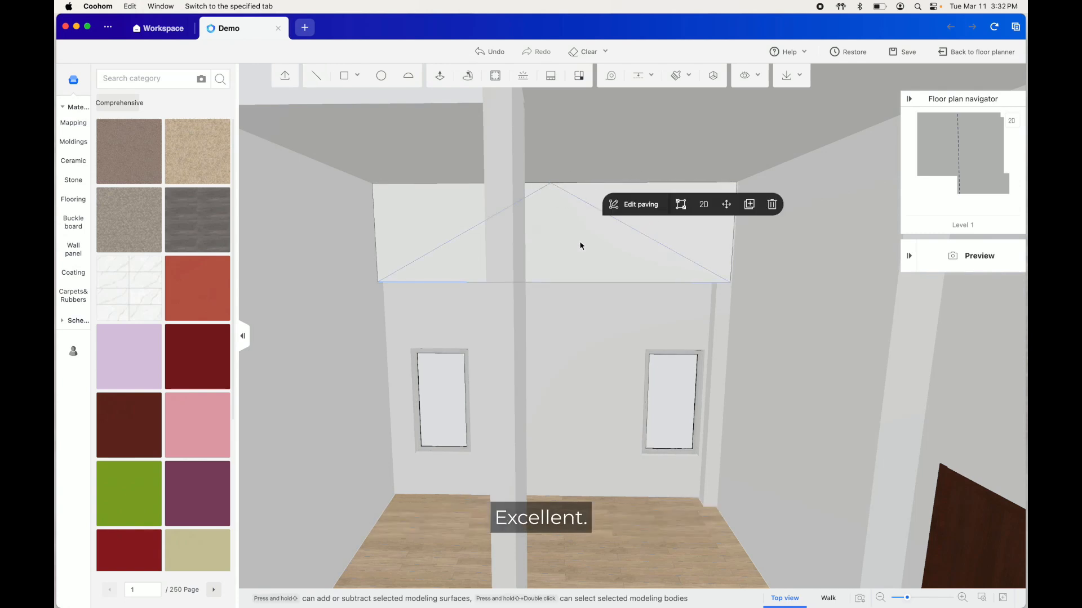
{"action": "key", "text": "Delete"}
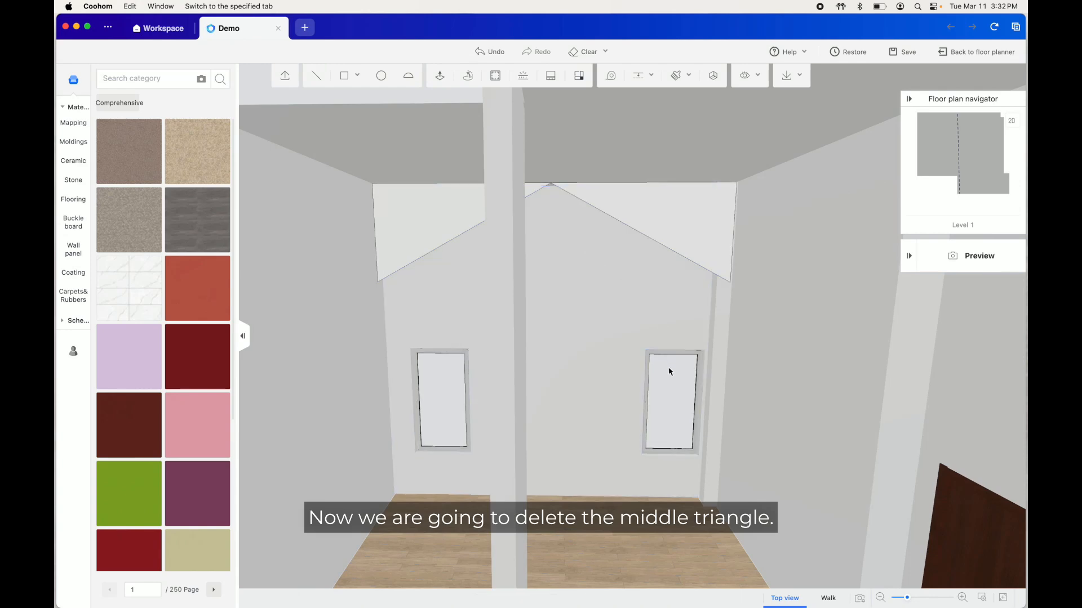
Push/Pull the two remaining triangles from the back wall across the room, lining up their front ends by eye
{"action": "left_click_drag", "start_coordinate": [669, 370], "coordinate": [673, 359]}
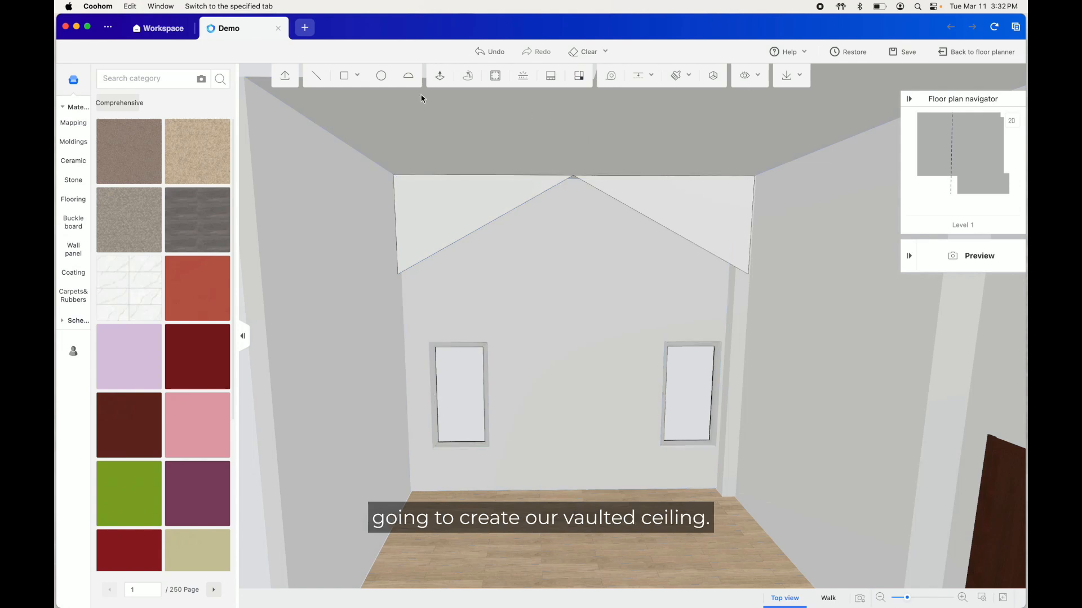
{"action": "left_click", "coordinate": [440, 78]}
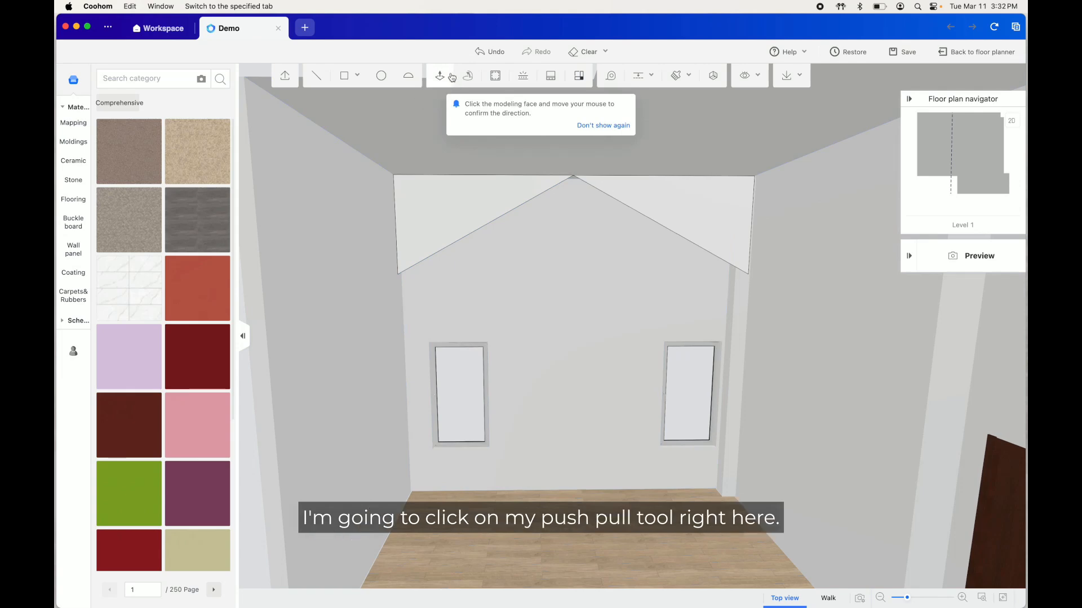
{"action": "left_click", "coordinate": [583, 125]}
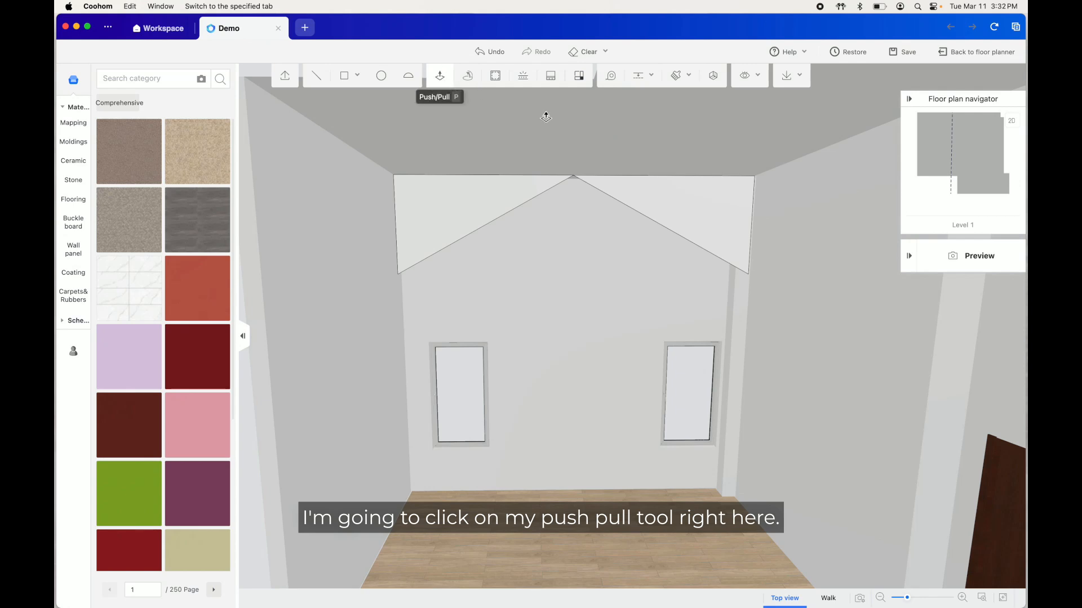
{"action": "left_click", "coordinate": [671, 210]}
{"action": "scroll", "coordinate": [739, 205], "scroll_direction": "down", "scroll_amount": 3}
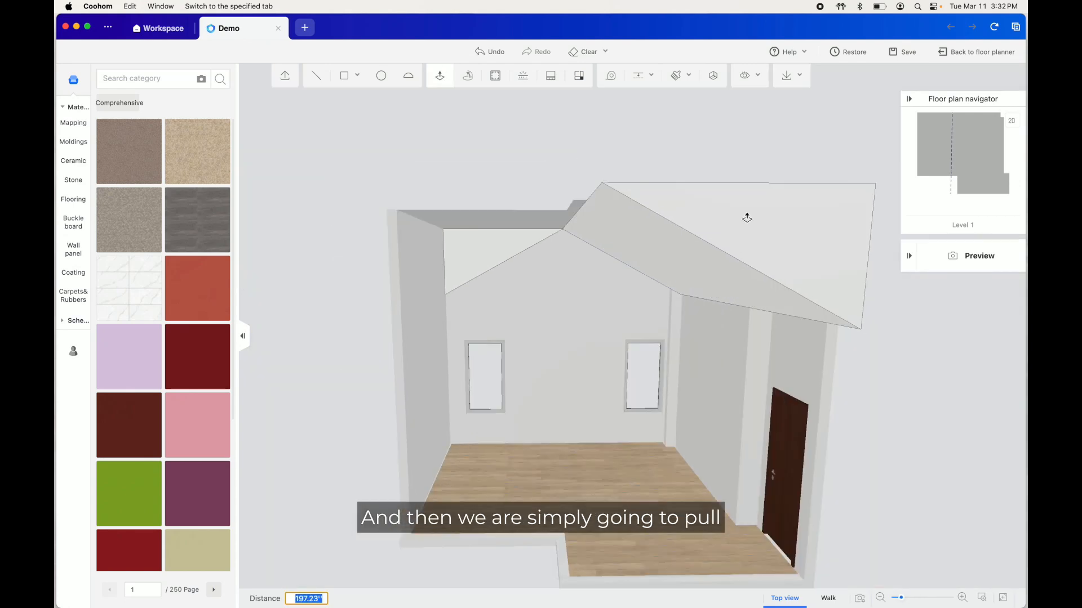
{"action": "middle_click_drag", "start_coordinate": [712, 239], "coordinate": [763, 261]}
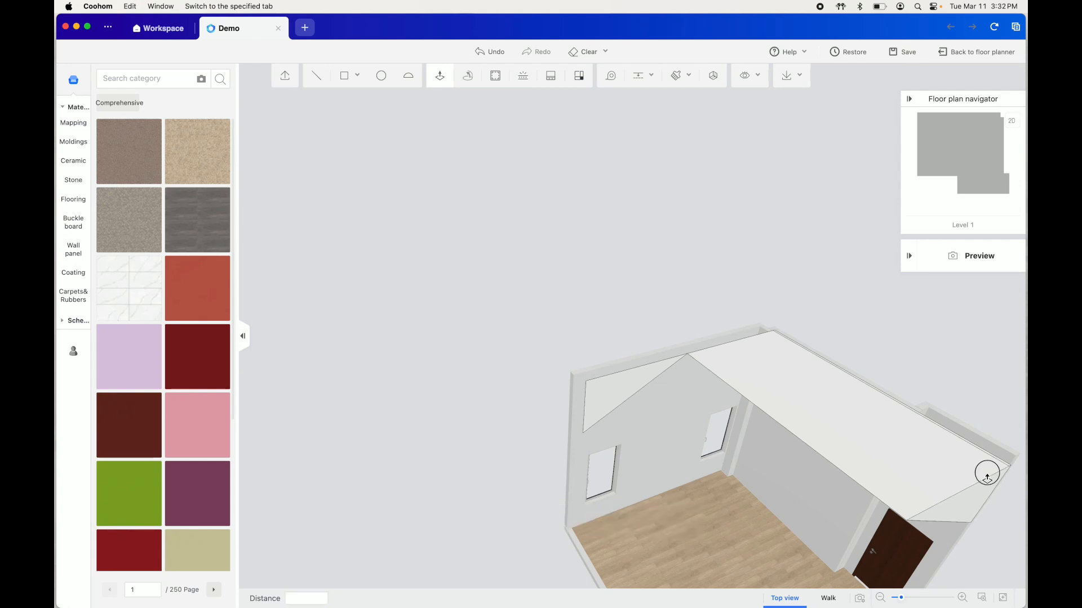
{"action": "left_click", "coordinate": [987, 479]}
{"action": "left_click", "coordinate": [616, 382]}
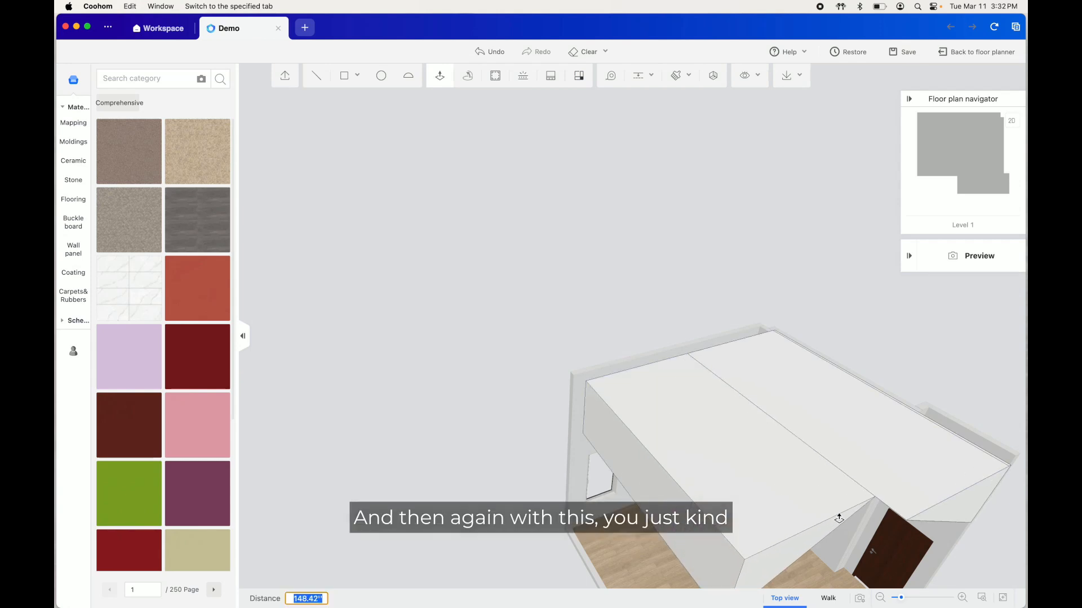
{"action": "left_click", "coordinate": [863, 534]}
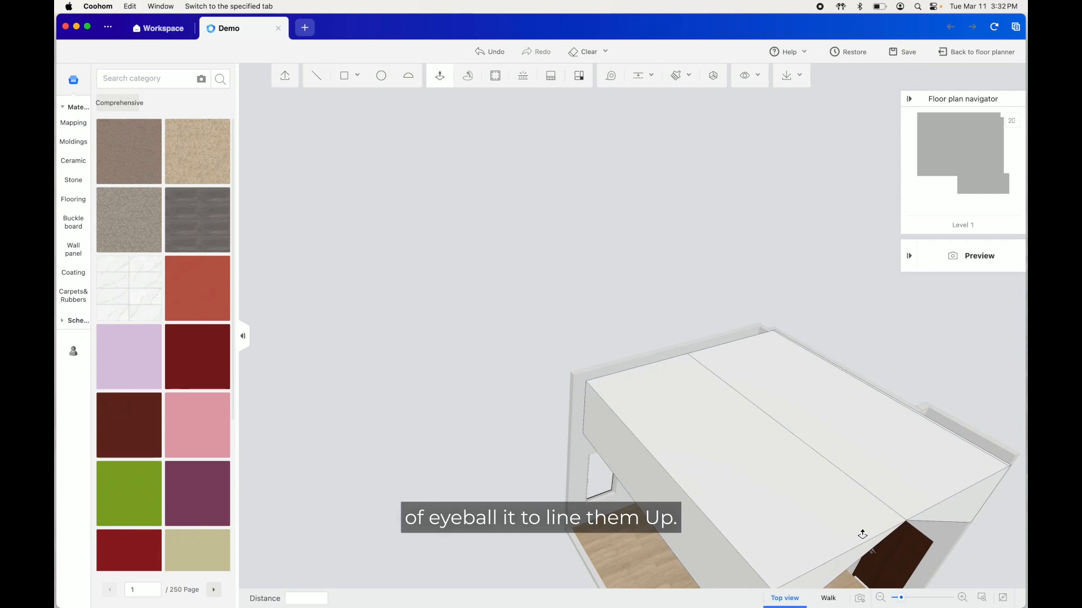
Examine the vaulted ceiling from outside and from the open front of the room
{"action": "scroll", "coordinate": [958, 504], "scroll_direction": "down", "scroll_amount": 6}
{"action": "middle_click_drag", "start_coordinate": [607, 490], "coordinate": [771, 473]}
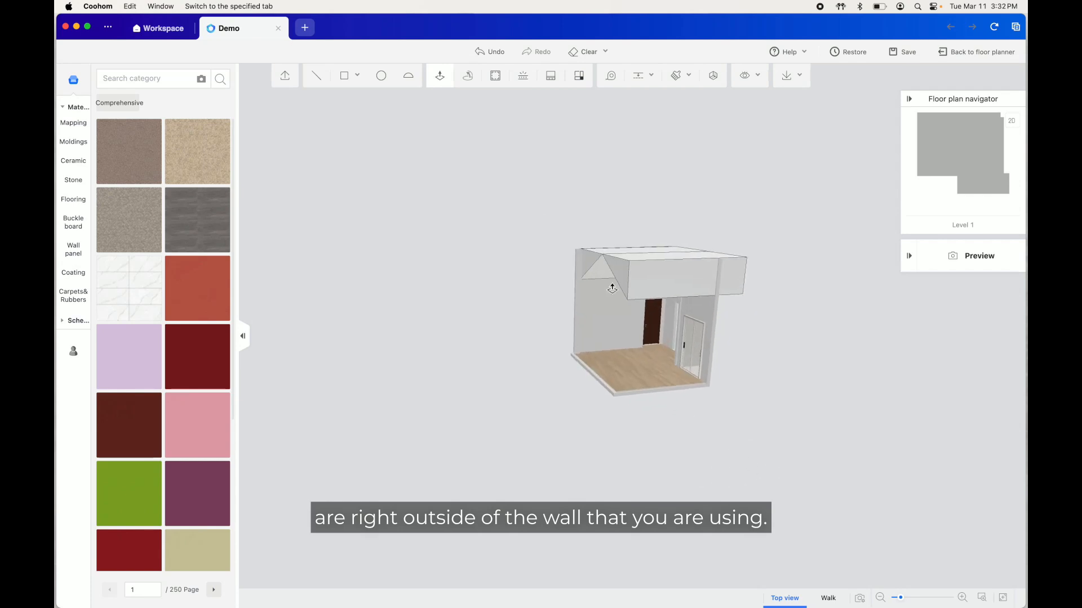
{"action": "left_click_drag", "start_coordinate": [622, 275], "coordinate": [586, 266]}
{"action": "left_click_drag", "start_coordinate": [646, 410], "coordinate": [430, 399]}
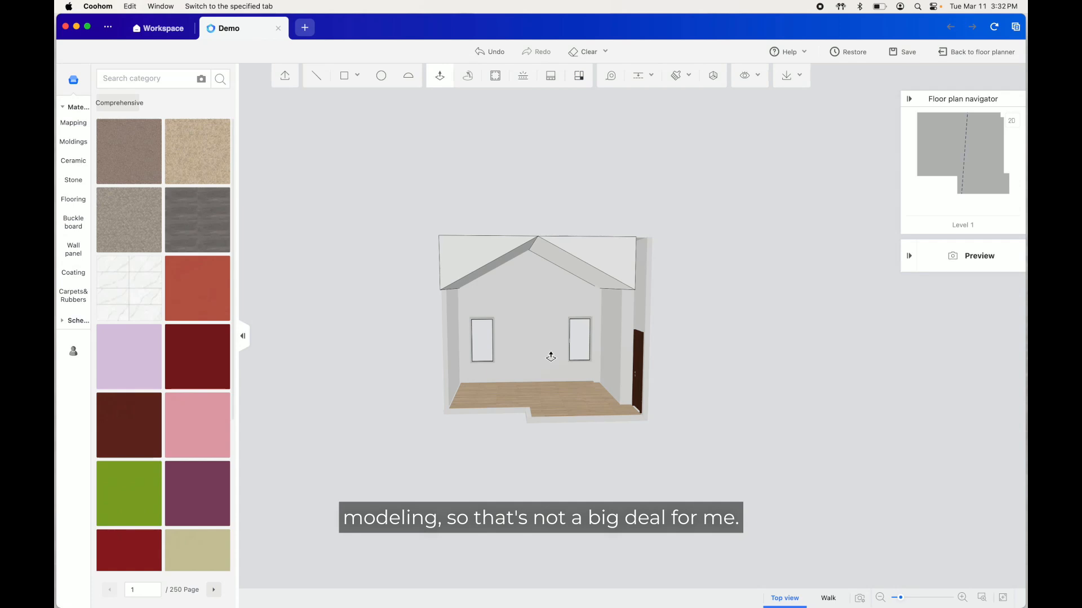
{"action": "scroll", "coordinate": [490, 407], "scroll_direction": "up", "scroll_amount": 2}
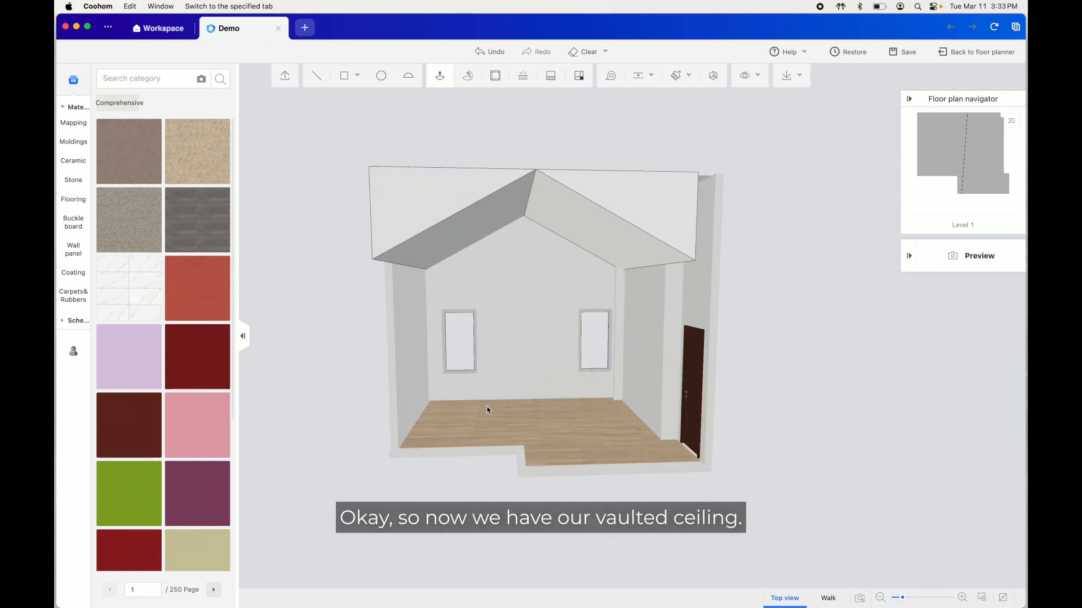
{"action": "mouse_move", "coordinate": [490, 410]}
{"action": "left_mouse_down"}
{"action": "mouse_move", "coordinate": [507, 382]}
{"action": "mouse_move", "coordinate": [775, 401]}
{"action": "mouse_move", "coordinate": [741, 355]}
{"action": "mouse_move", "coordinate": [561, 374]}
{"action": "mouse_move", "coordinate": [485, 413]}
{"action": "mouse_move", "coordinate": [487, 396]}
{"action": "left_mouse_up"}
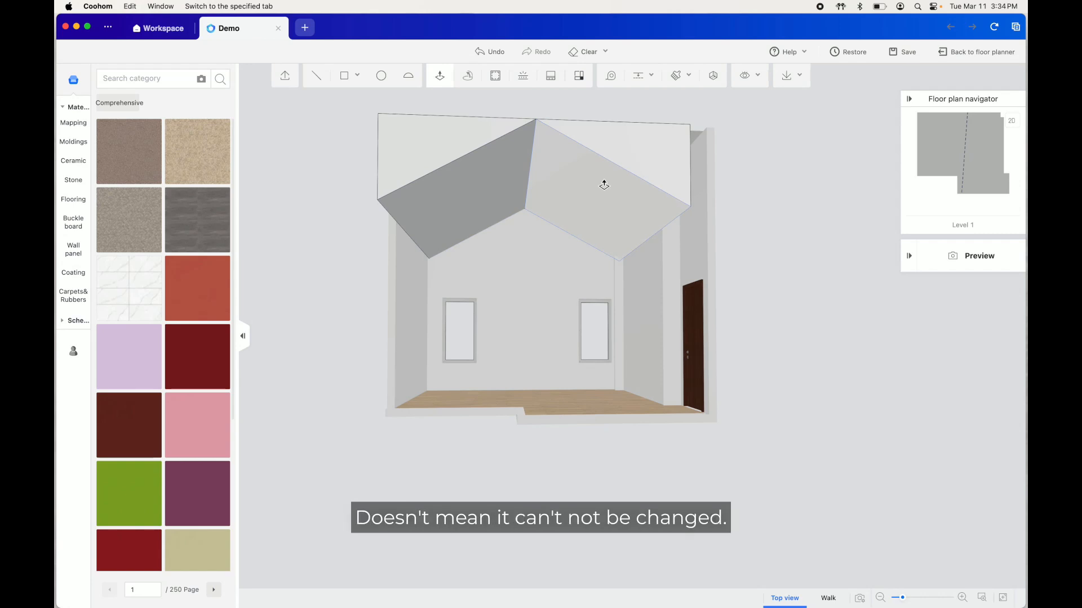
Draw a rectangle about 11 by 9 inches on the back wall just below the vault's peak as the beam profile
{"action": "mouse_move", "coordinate": [350, 76]}
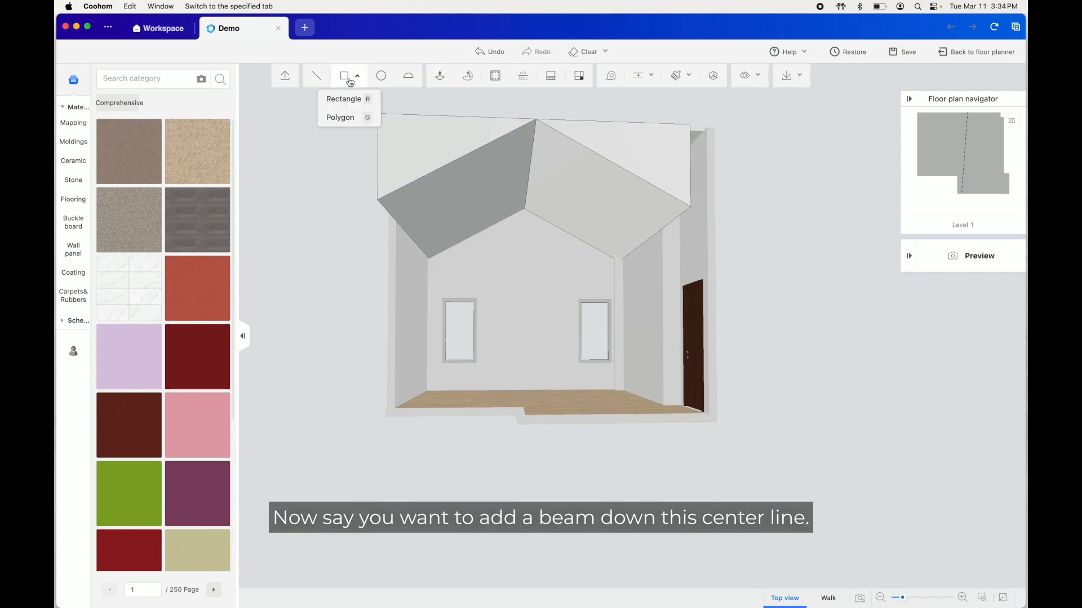
{"action": "left_click", "coordinate": [338, 96]}
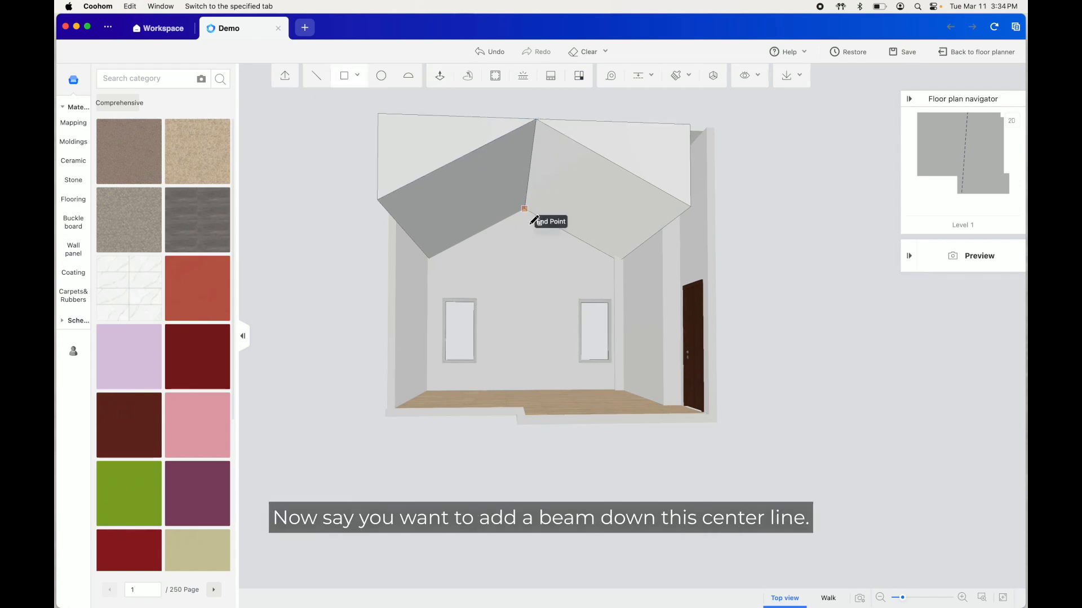
{"action": "scroll", "coordinate": [528, 210], "scroll_direction": "up", "scroll_amount": 5}
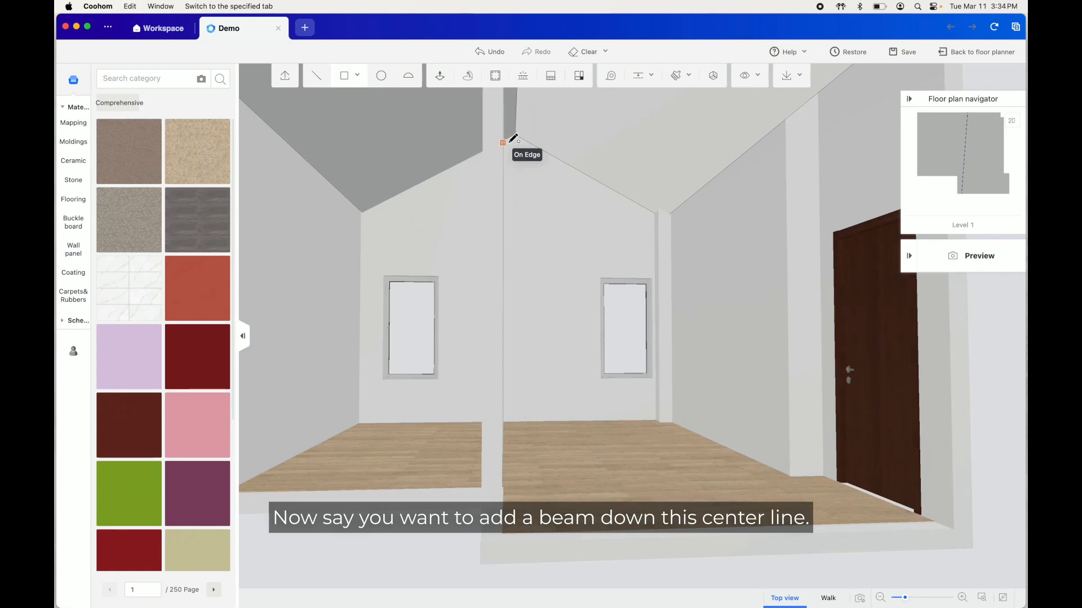
{"action": "scroll", "coordinate": [560, 288], "scroll_direction": "up", "scroll_amount": 3}
{"action": "left_click_drag", "start_coordinate": [560, 287], "coordinate": [555, 321]}
{"action": "scroll", "coordinate": [559, 284], "scroll_direction": "down", "scroll_amount": 2}
{"action": "scroll", "coordinate": [558, 288], "scroll_direction": "up", "scroll_amount": 3}
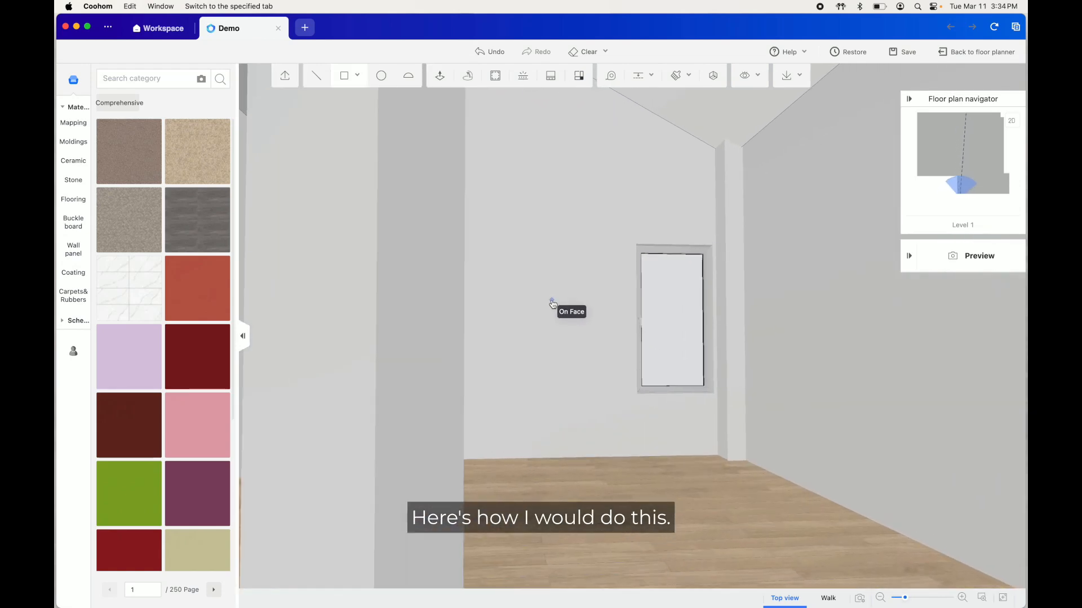
{"action": "right_click_drag", "start_coordinate": [566, 374], "coordinate": [526, 256]}
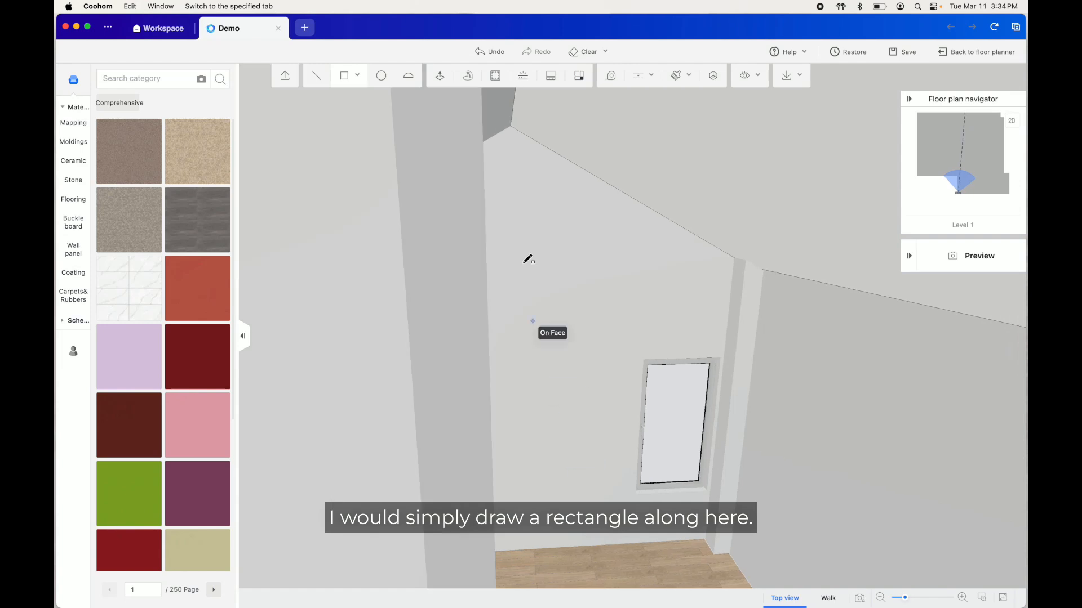
{"action": "left_click", "coordinate": [494, 146]}
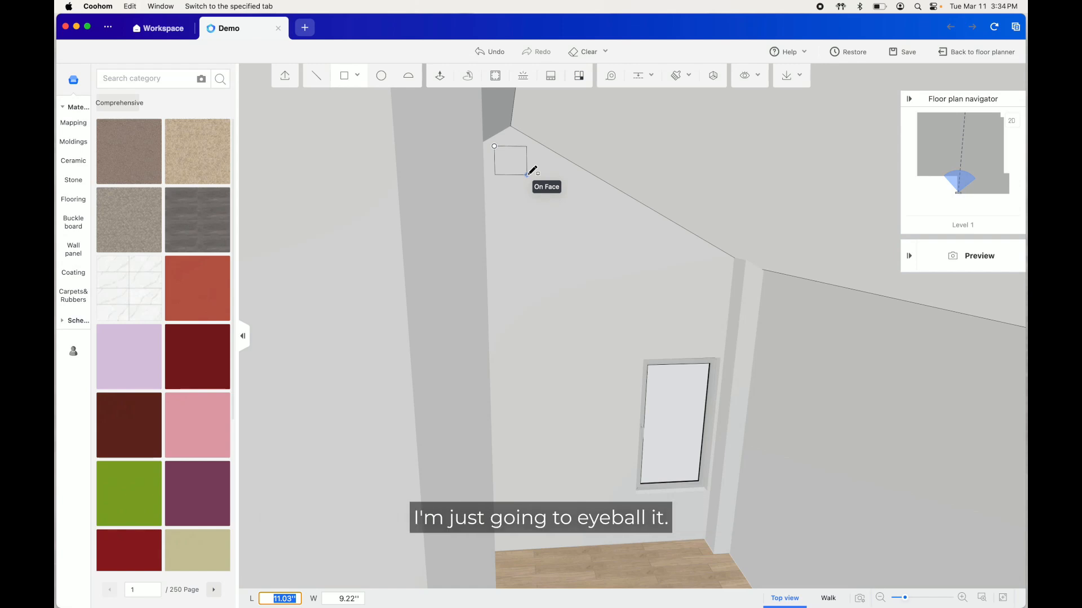
{"action": "left_click", "coordinate": [527, 174]}
Push/Pull the beam profile from the back wall toward the open front of the room
{"action": "left_click", "coordinate": [439, 75]}
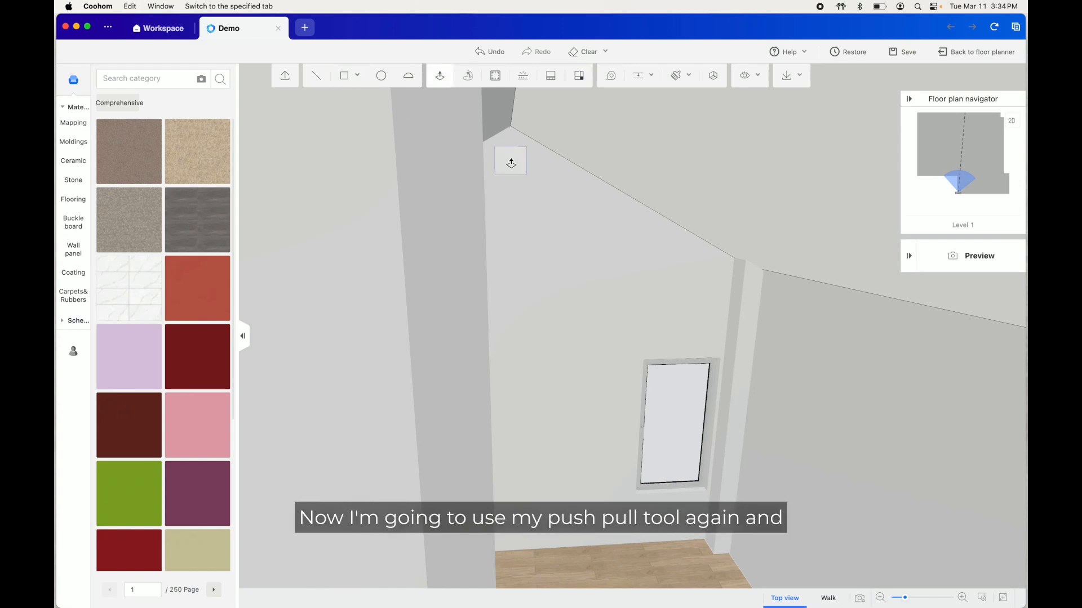
{"action": "left_click", "coordinate": [511, 163]}
{"action": "scroll", "coordinate": [514, 159], "scroll_direction": "down", "scroll_amount": 5}
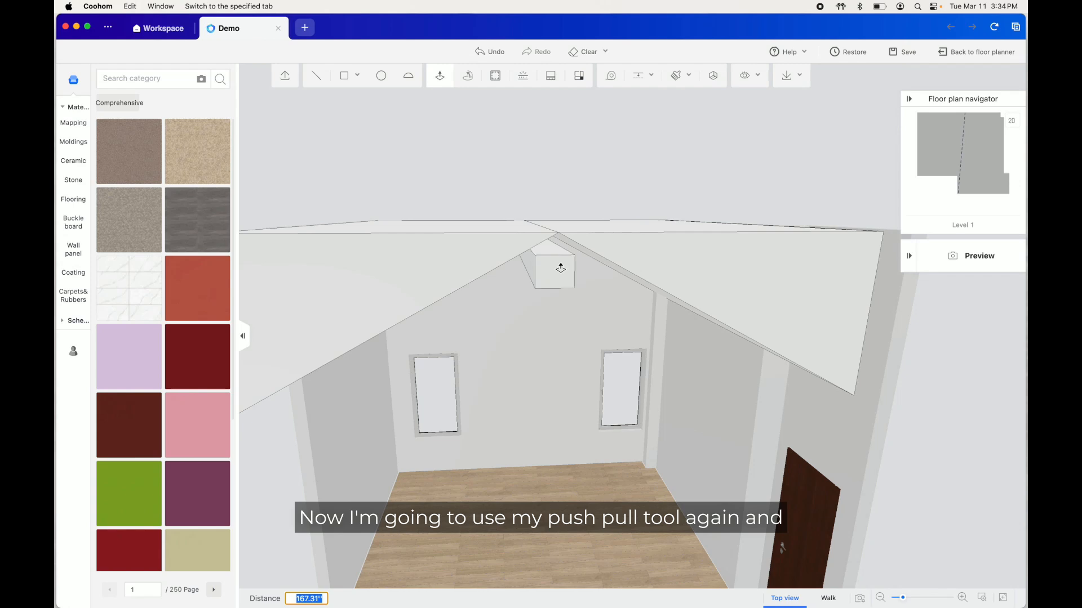
{"action": "left_click", "coordinate": [573, 299]}
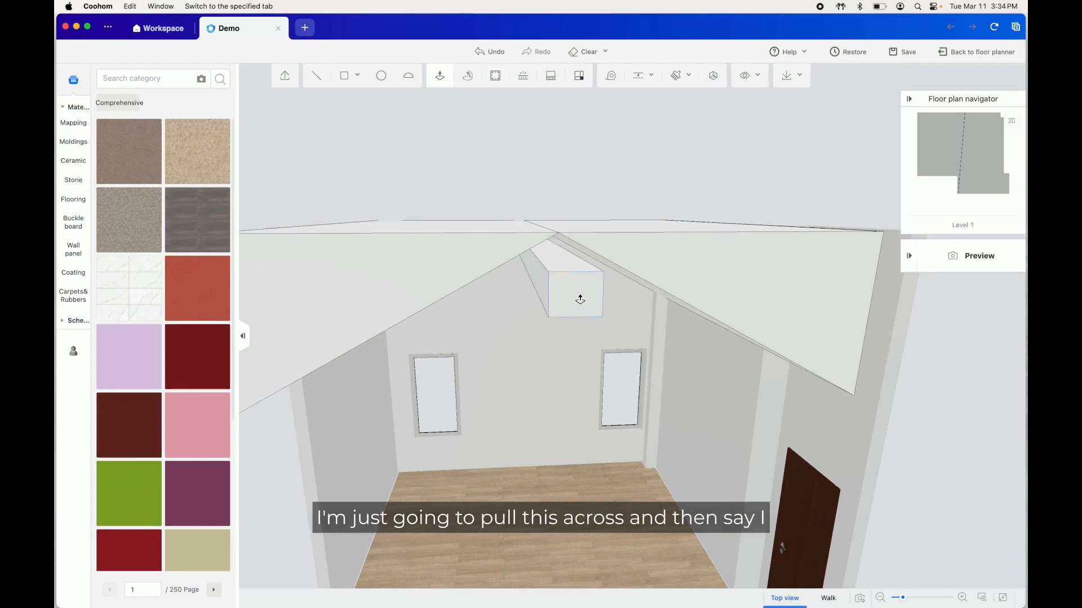
Push/Pull the beam's top face up into the vault's peak and inspect the beam from the open front
{"action": "right_click_drag", "start_coordinate": [580, 299], "coordinate": [543, 329]}
{"action": "left_click", "coordinate": [445, 280]}
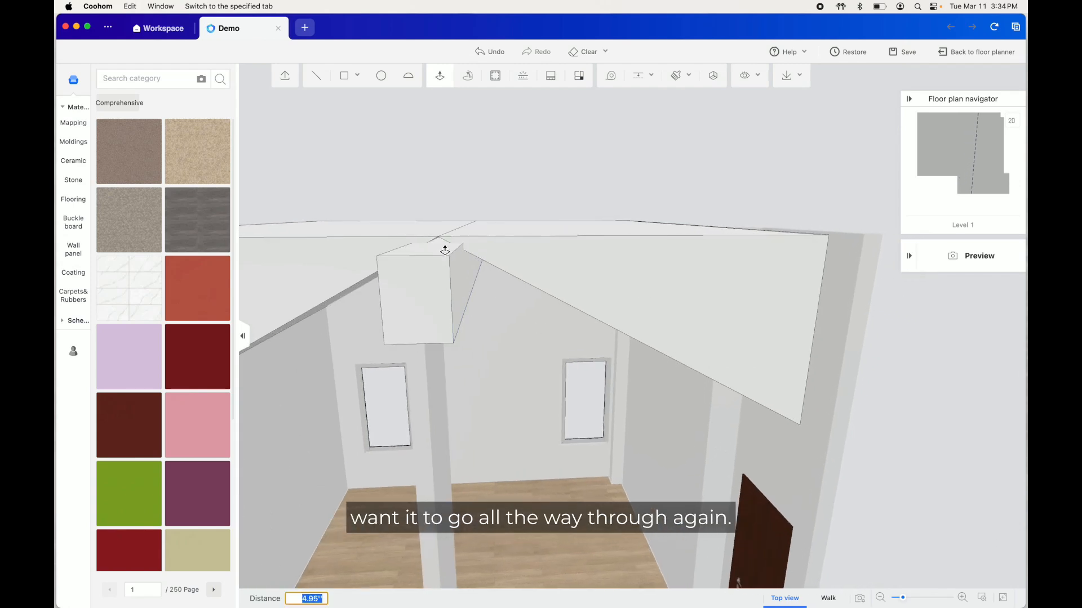
{"action": "left_click", "coordinate": [444, 243]}
{"action": "left_click_drag", "start_coordinate": [543, 389], "coordinate": [634, 398]}
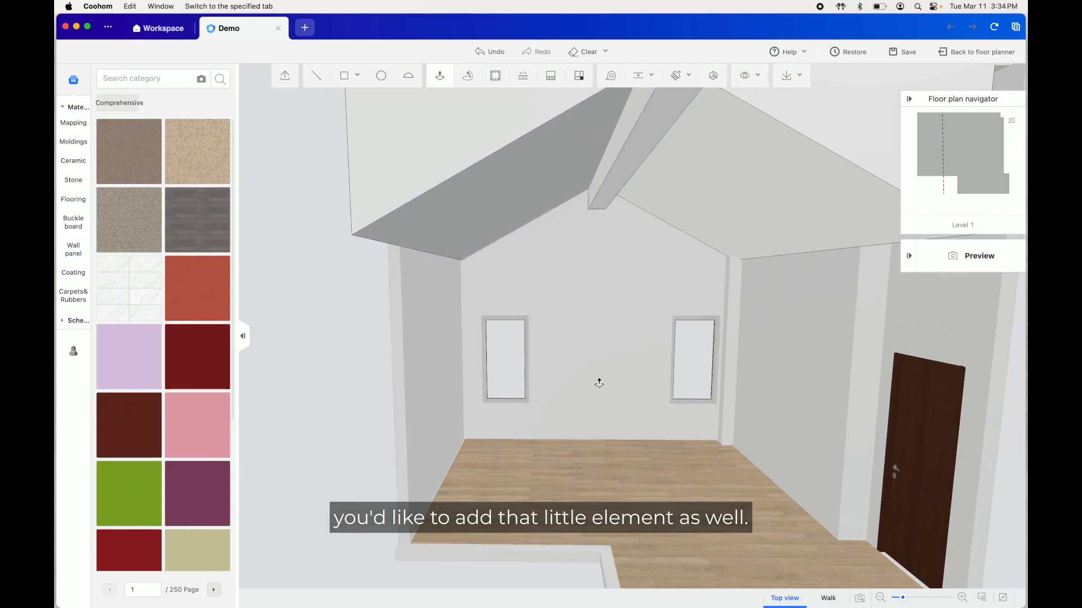
{"action": "left_click_drag", "start_coordinate": [678, 497], "coordinate": [670, 490]}
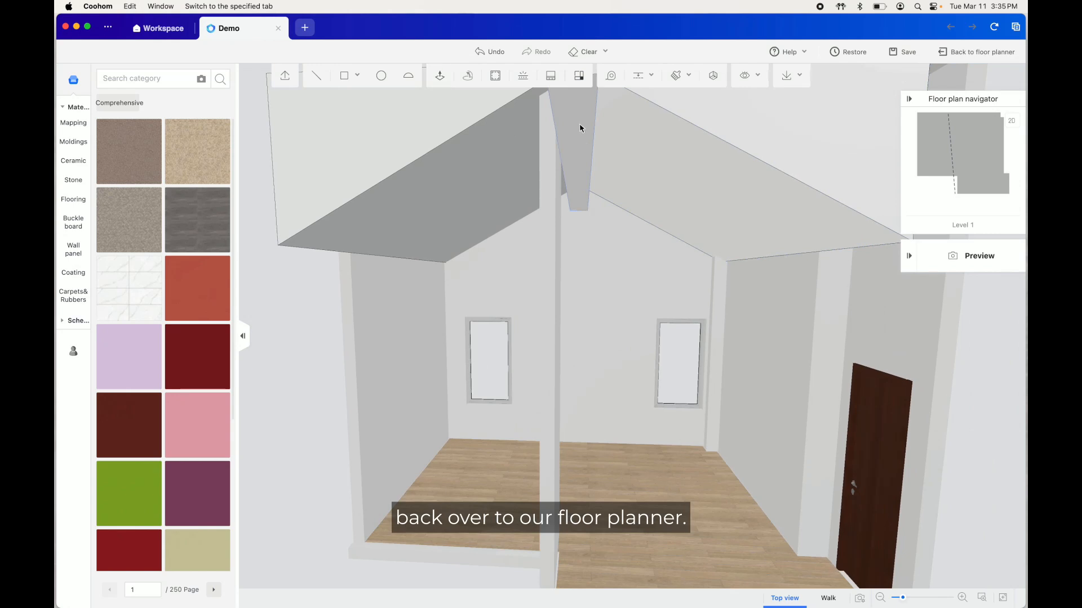
Undo the modelled beam and its profile, return to the floor planner and check the vaulted ceiling there
{"action": "left_click", "coordinate": [491, 55]}
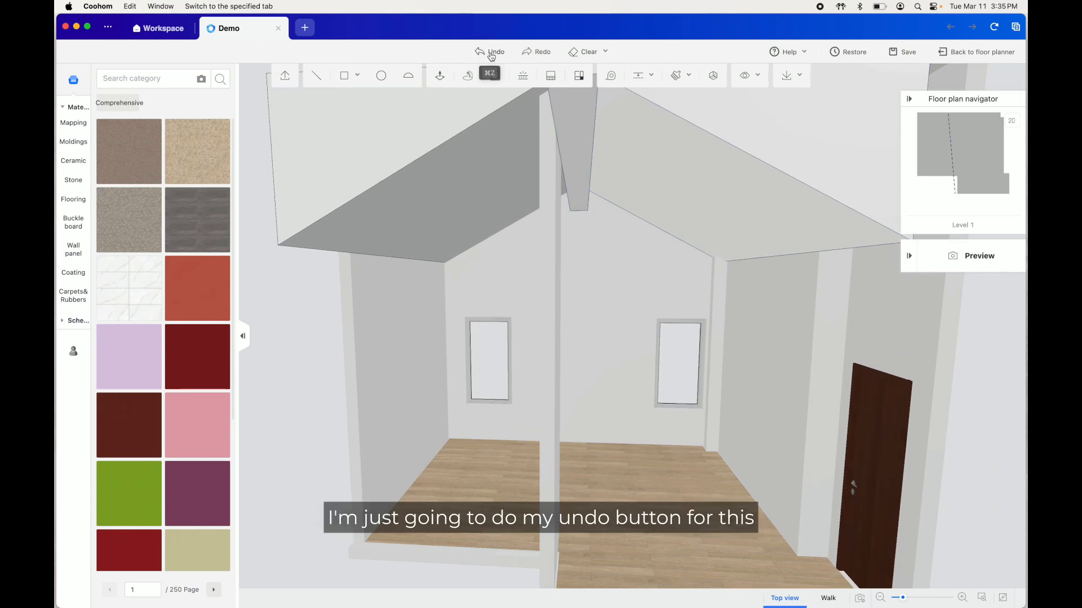
{"action": "left_click", "coordinate": [491, 54]}
{"action": "left_click", "coordinate": [485, 55]}
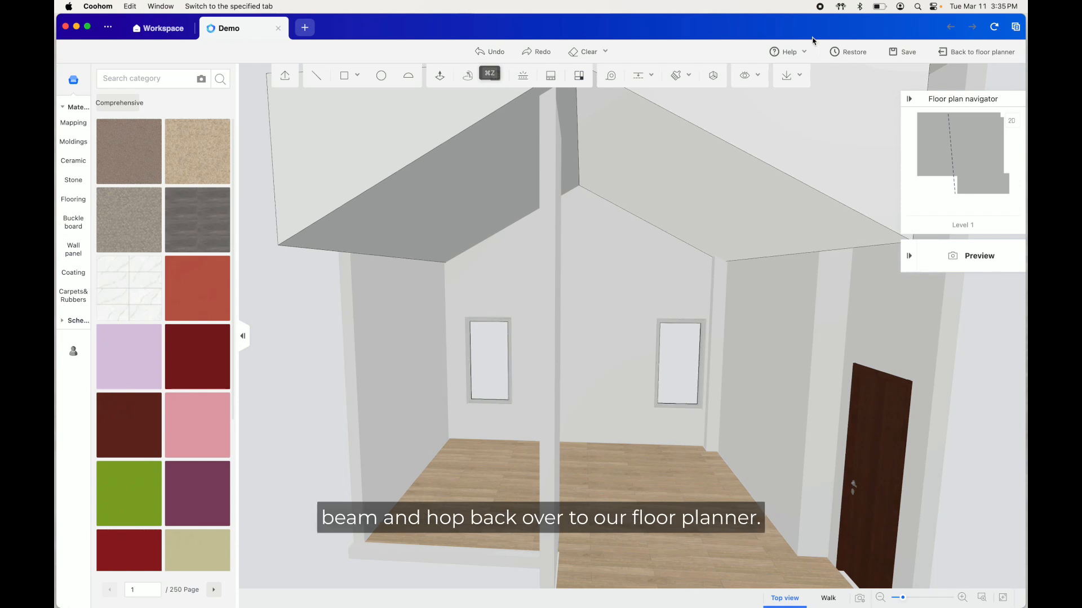
{"action": "left_click", "coordinate": [941, 55]}
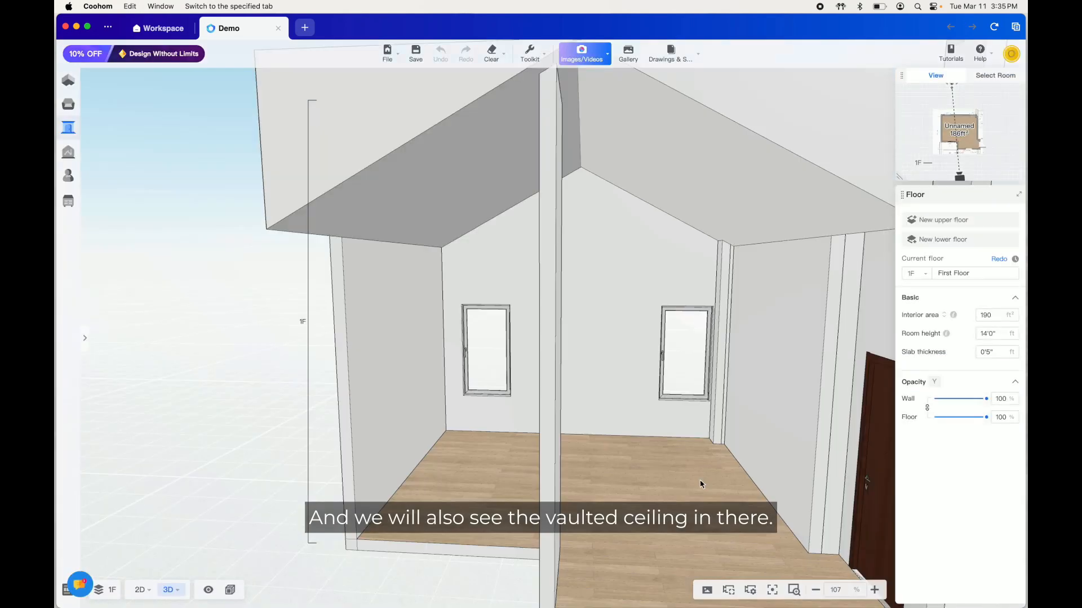
{"action": "left_click", "coordinate": [461, 112]}
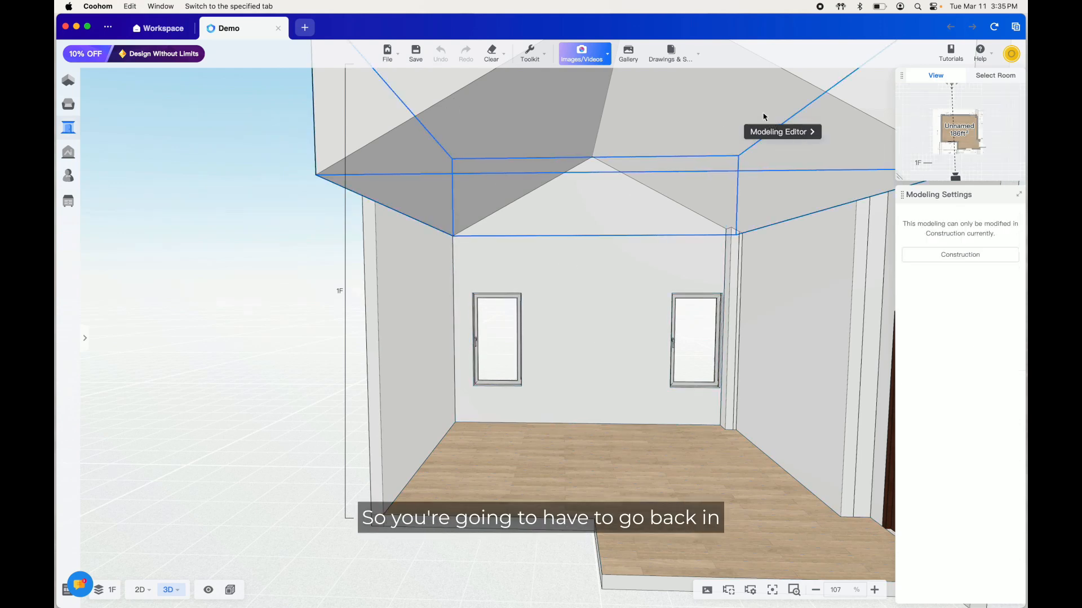
{"action": "left_click", "coordinate": [677, 472]}
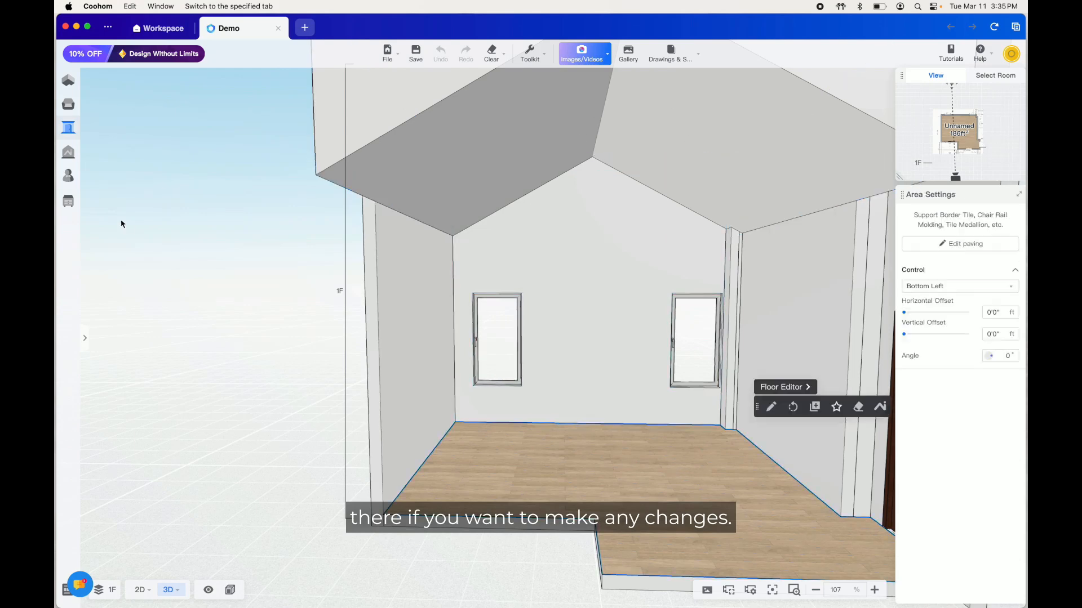
Find the modern wooden pillars model among the public library's construction columns and beams and place it in the middle of the room
{"action": "mouse_move", "coordinate": [67, 105]}
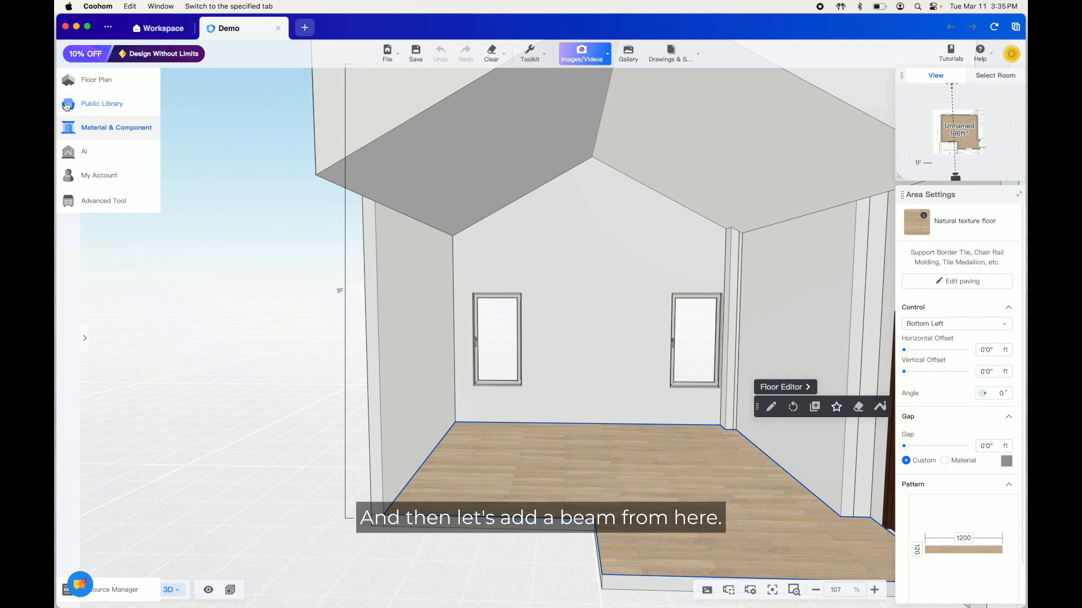
{"action": "left_click", "coordinate": [67, 105]}
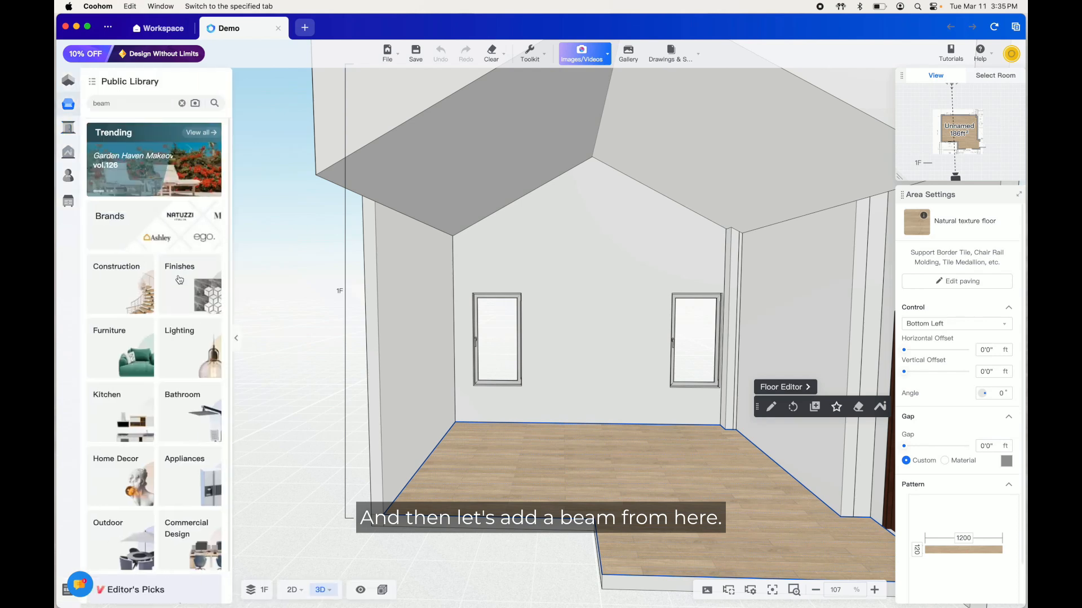
{"action": "left_click", "coordinate": [115, 275]}
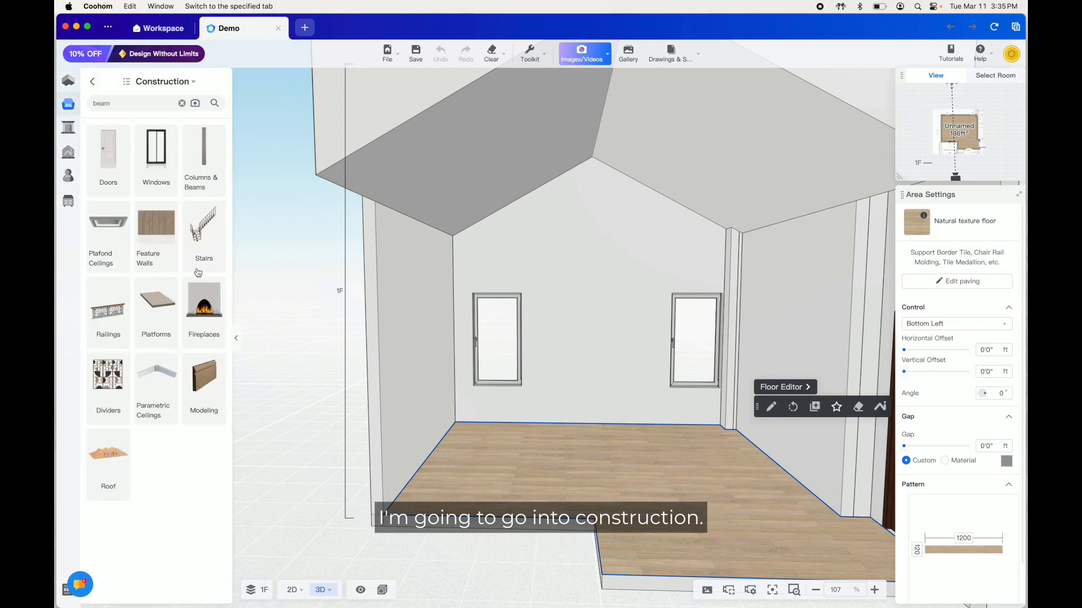
{"action": "left_click", "coordinate": [205, 146]}
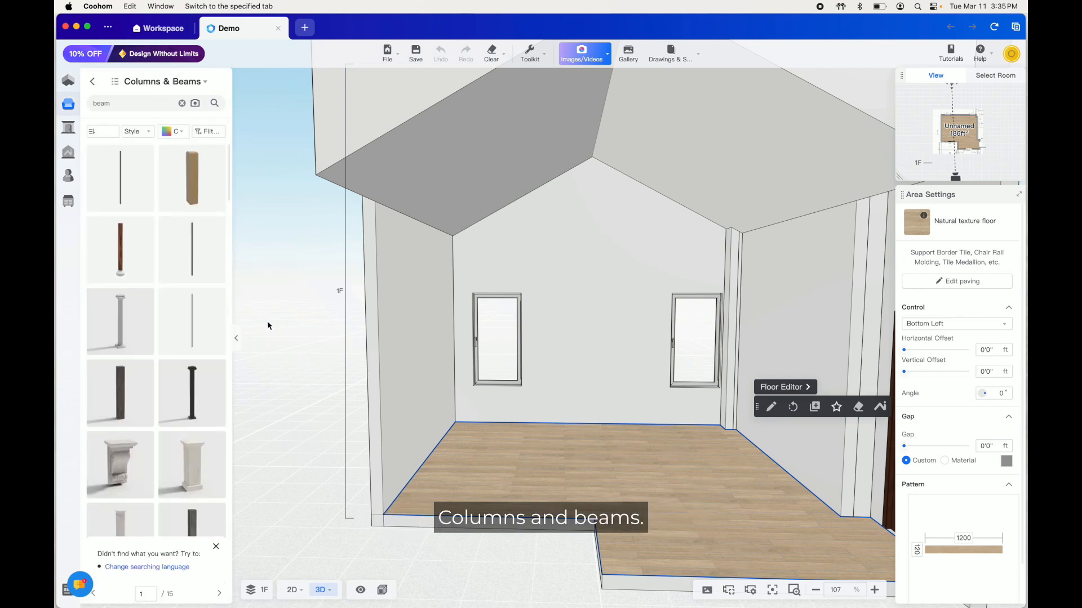
{"action": "mouse_move", "coordinate": [131, 86]}
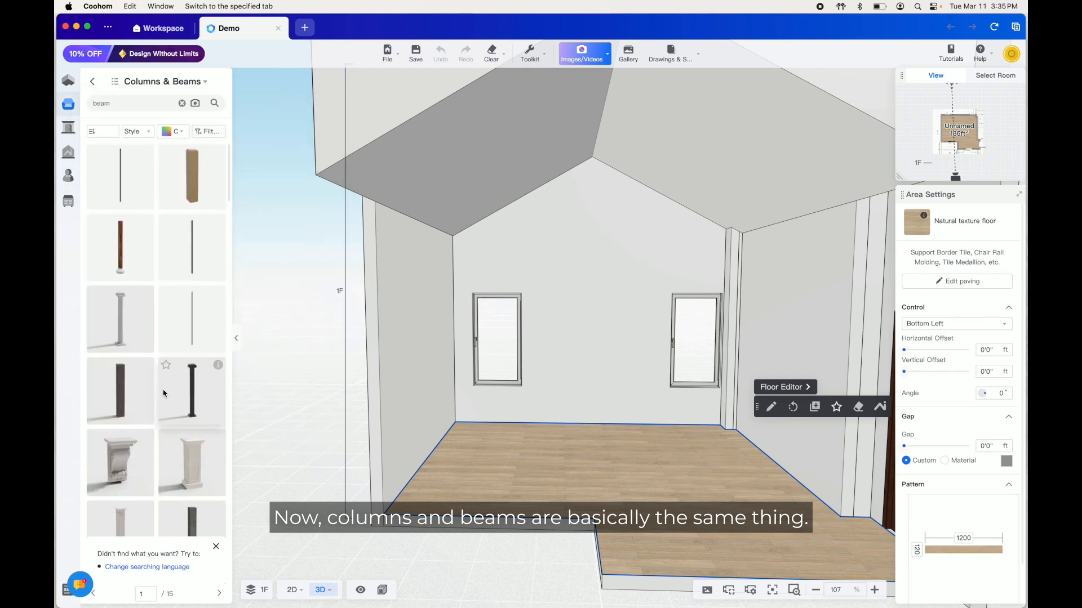
{"action": "scroll", "coordinate": [164, 394], "scroll_direction": "down", "scroll_amount": 2}
{"action": "mouse_move", "coordinate": [219, 402]}
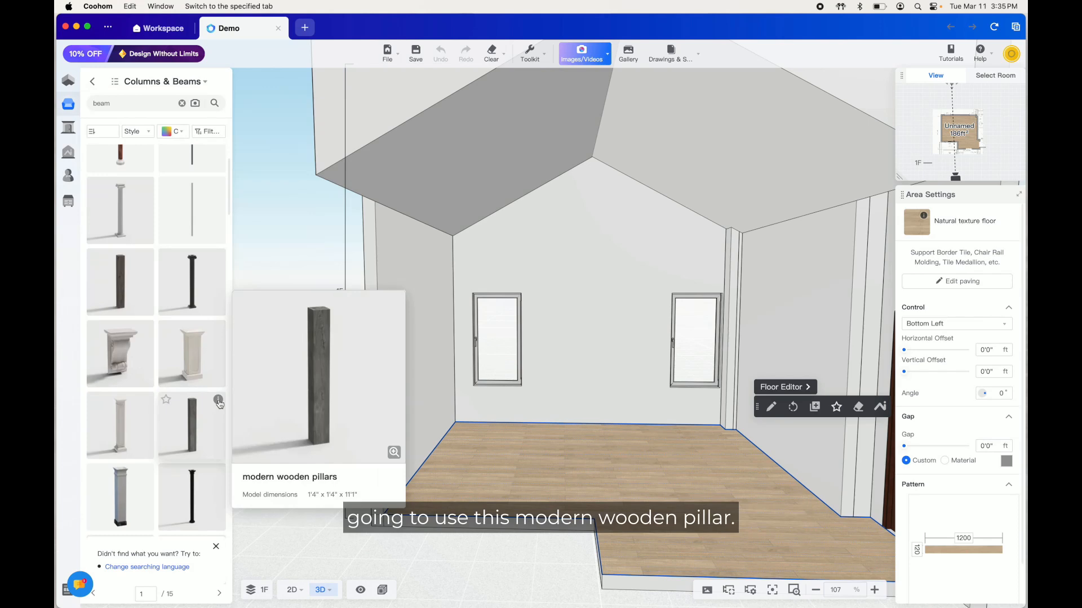
{"action": "left_click_drag", "start_coordinate": [193, 419], "coordinate": [584, 342]}
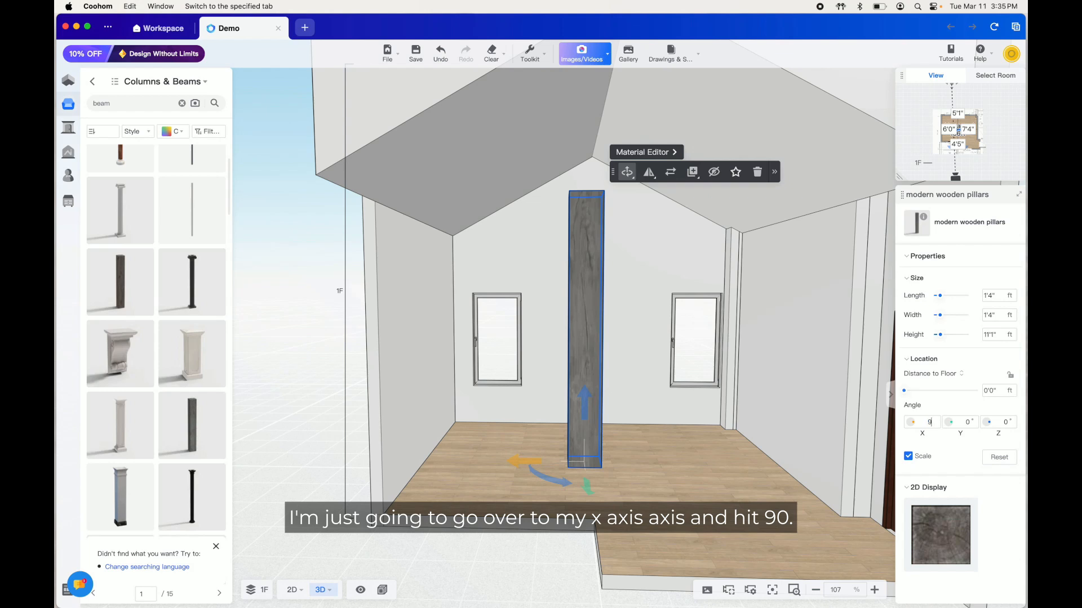
Rotate the pillar 90° about the X axis and move it up under the vault's peak, about 13'4" above the floor
{"action": "key", "text": "Return"}
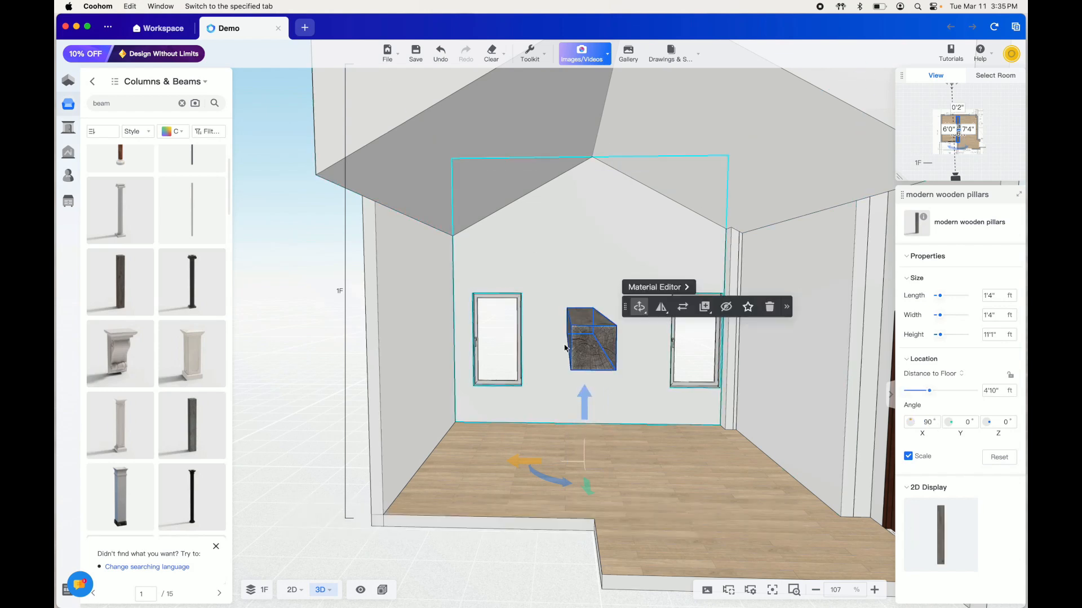
{"action": "left_click_drag", "start_coordinate": [586, 403], "coordinate": [576, 192]}
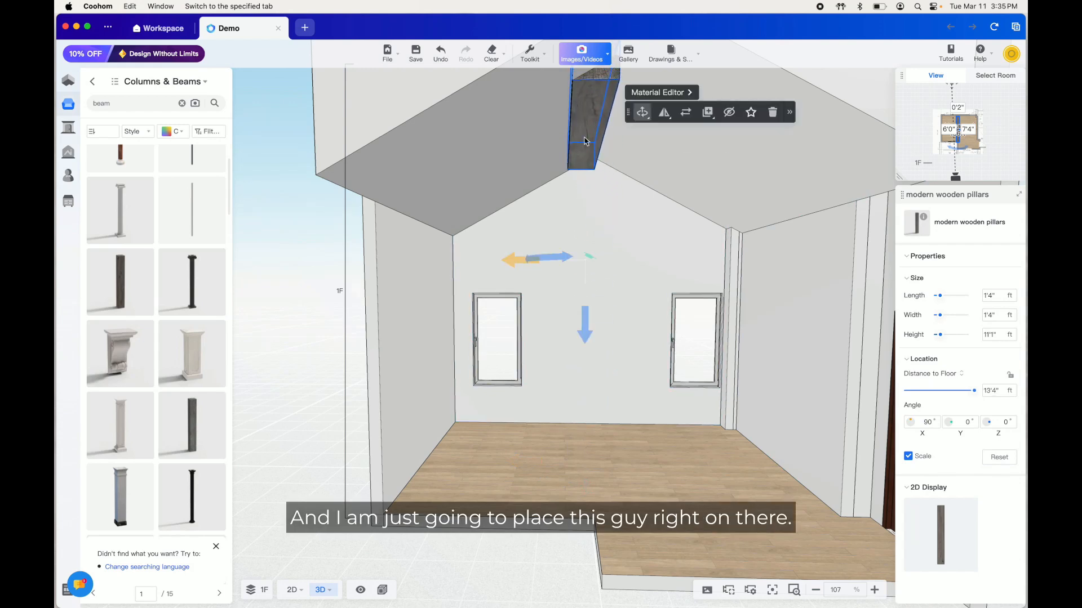
{"action": "left_click_drag", "start_coordinate": [529, 260], "coordinate": [535, 260]}
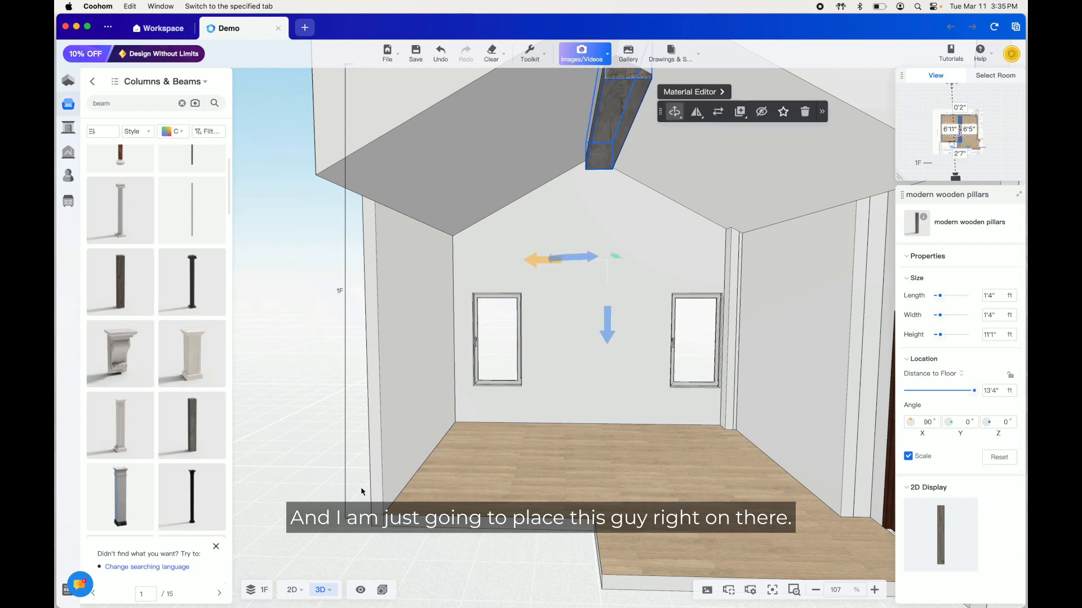
Resize the beam without proportional scaling to length 1'0", width 1'3" and height 16'4", and position it along the room's center in the 2D plan
{"action": "left_click", "coordinate": [288, 589]}
{"action": "scroll", "coordinate": [522, 327], "scroll_direction": "up", "scroll_amount": 2}
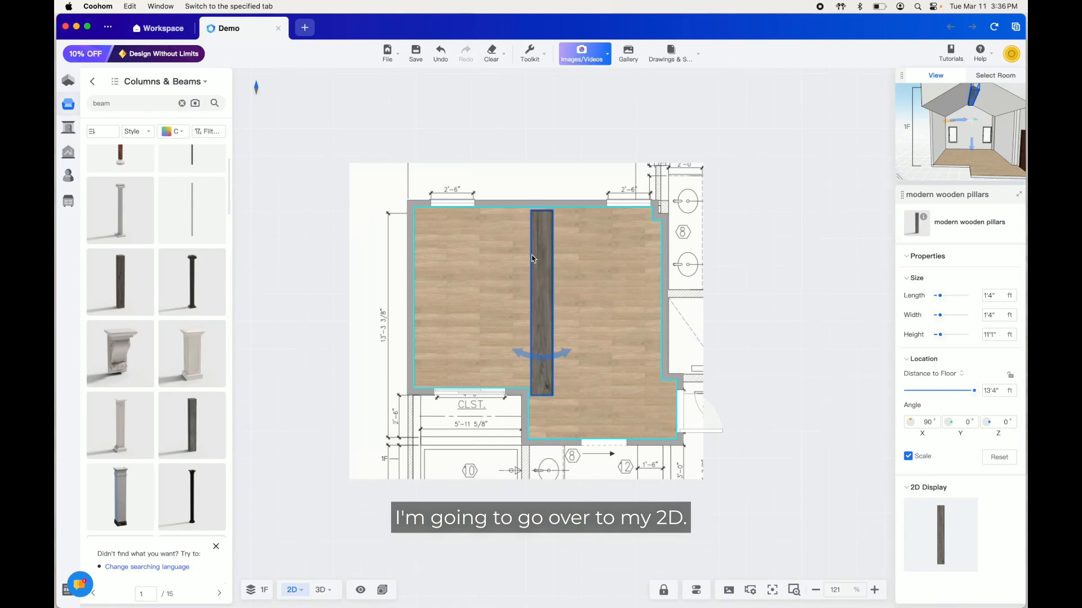
{"action": "left_click_drag", "start_coordinate": [550, 246], "coordinate": [546, 239]}
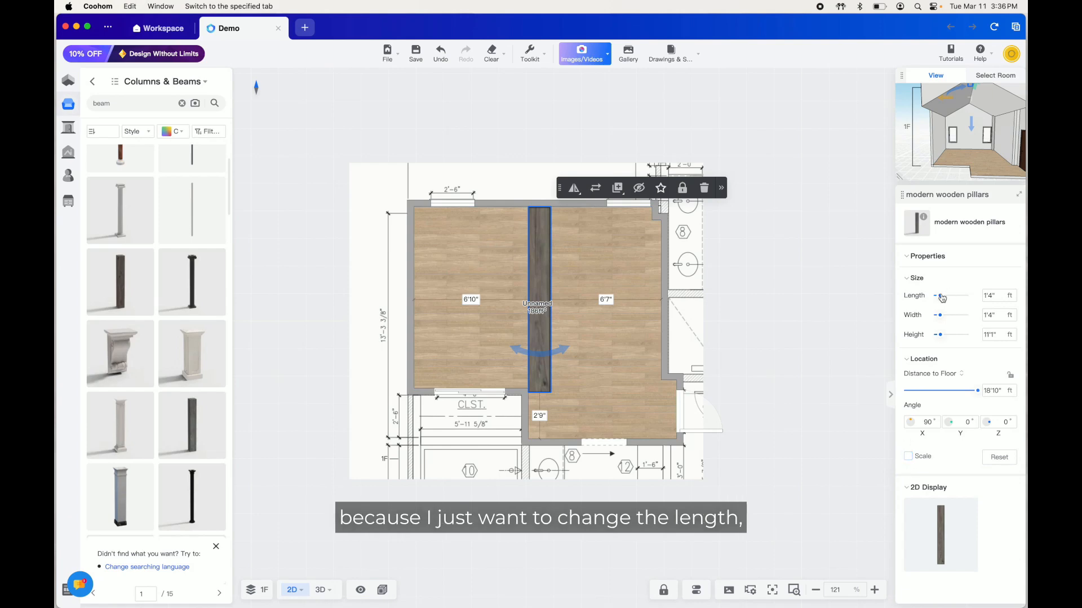
{"action": "left_click_drag", "start_coordinate": [942, 298], "coordinate": [947, 340]}
{"action": "left_click_drag", "start_coordinate": [544, 286], "coordinate": [544, 304]}
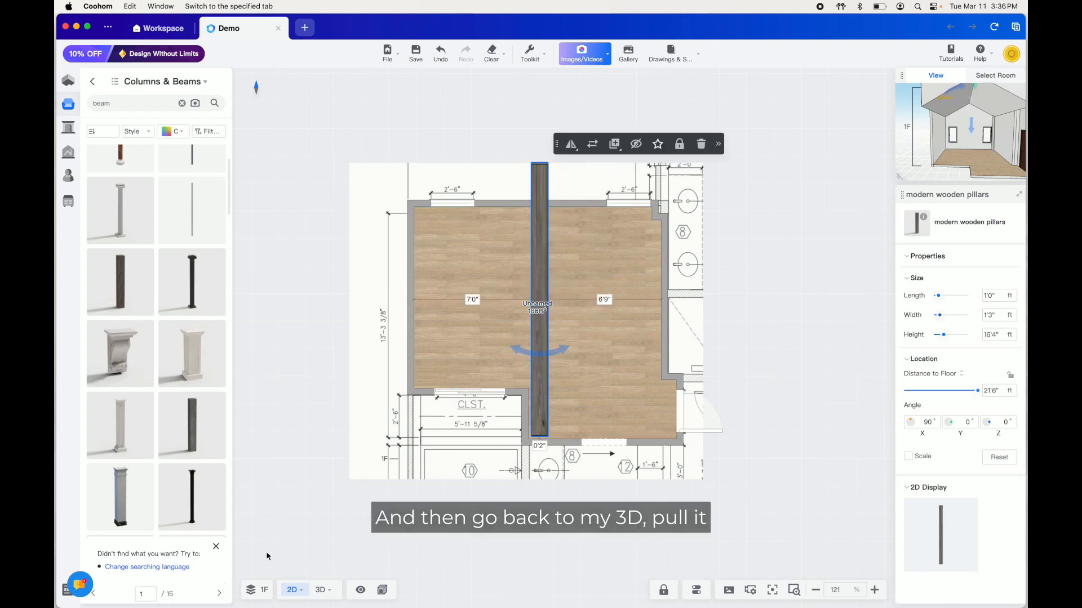
Lower the beam in 3D to 13'1" above the floor, line it up with the vault's peak and check it from several angles
{"action": "left_click", "coordinate": [321, 589]}
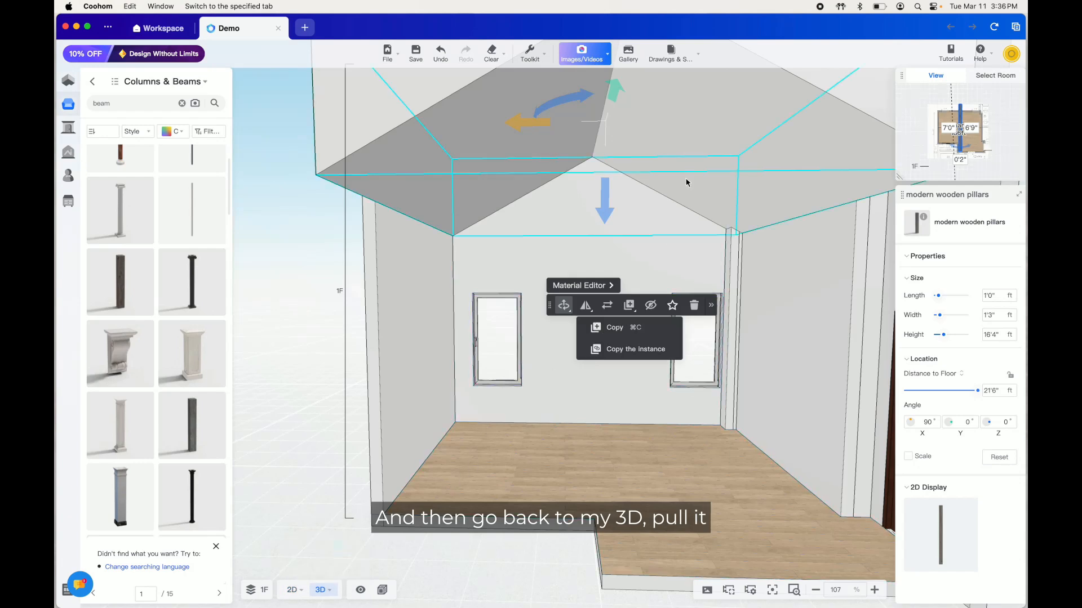
{"action": "left_click_drag", "start_coordinate": [604, 197], "coordinate": [589, 400]}
{"action": "left_click_drag", "start_coordinate": [434, 516], "coordinate": [656, 490]}
{"action": "mouse_move", "coordinate": [688, 203]}
{"action": "left_click_drag", "start_coordinate": [684, 320], "coordinate": [702, 324]}
{"action": "left_click_drag", "start_coordinate": [785, 461], "coordinate": [603, 493]}
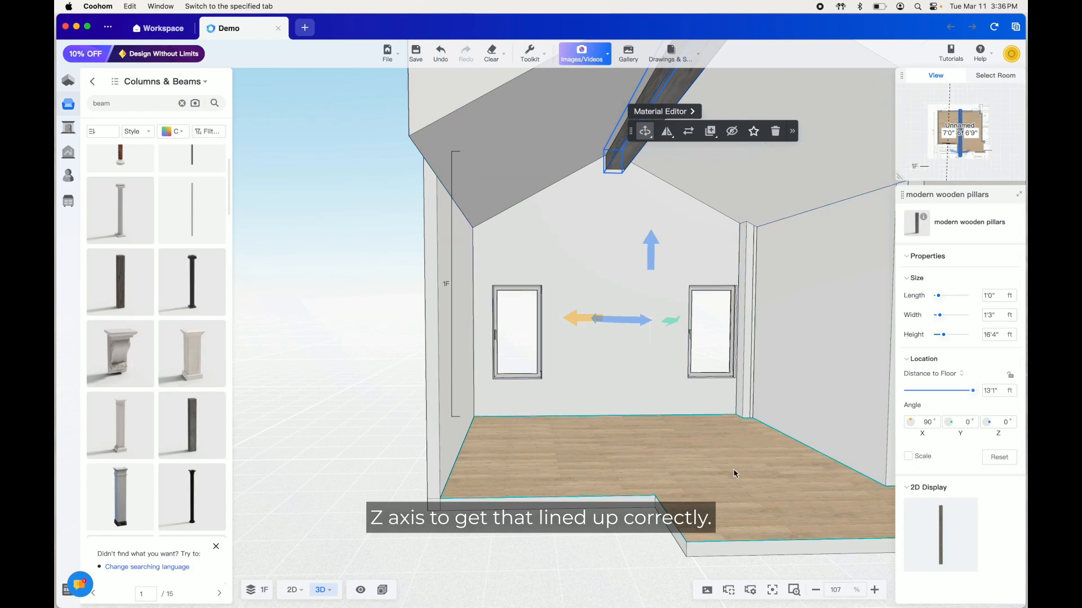
{"action": "left_click_drag", "start_coordinate": [569, 448], "coordinate": [551, 379]}
{"action": "mouse_move", "coordinate": [756, 478]}
{"action": "left_mouse_down"}
{"action": "mouse_move", "coordinate": [742, 492]}
{"action": "mouse_move", "coordinate": [724, 473]}
{"action": "mouse_move", "coordinate": [738, 488]}
{"action": "left_mouse_up"}
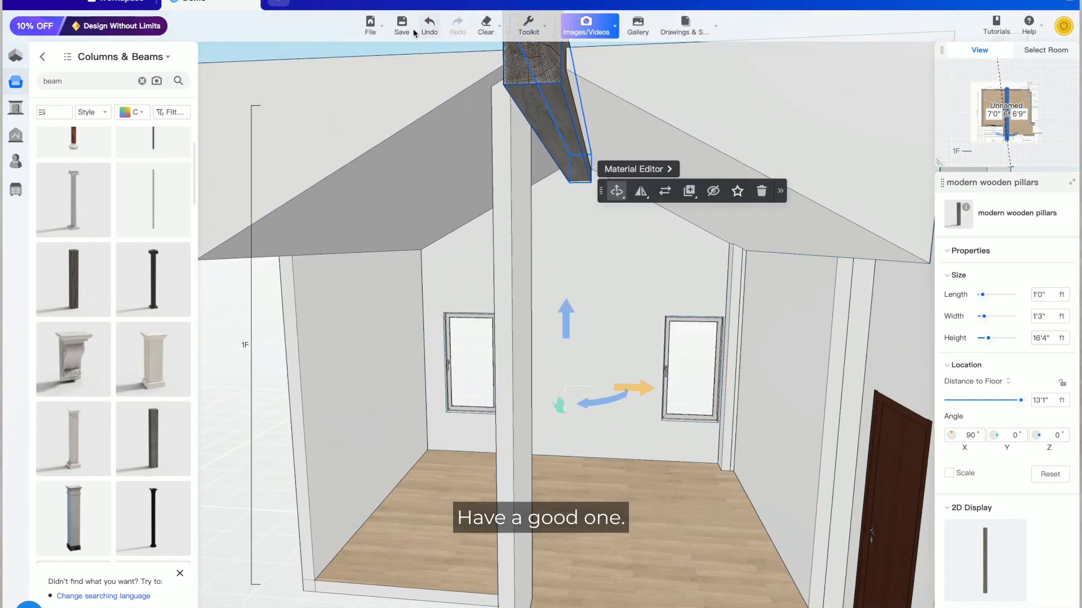